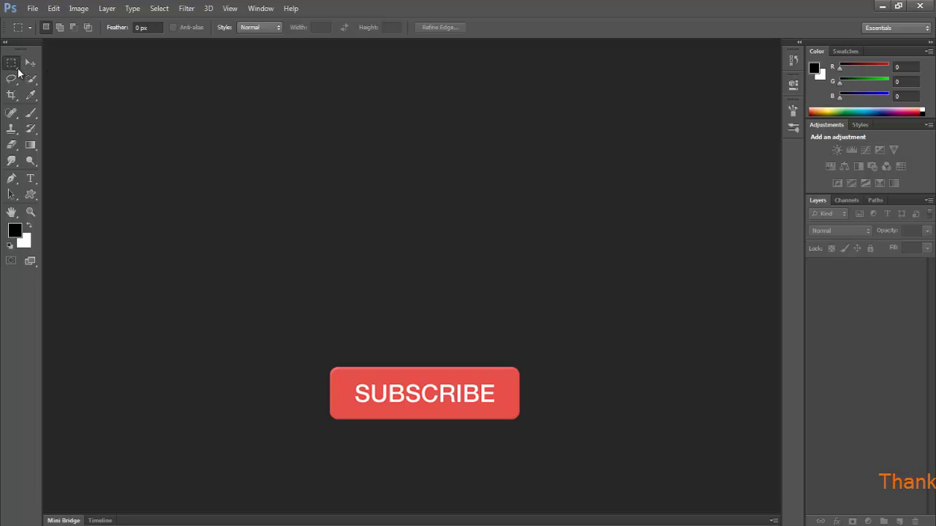
Display the list of marquee selection shapes while the workspace is still empty
right_click(18, 68)
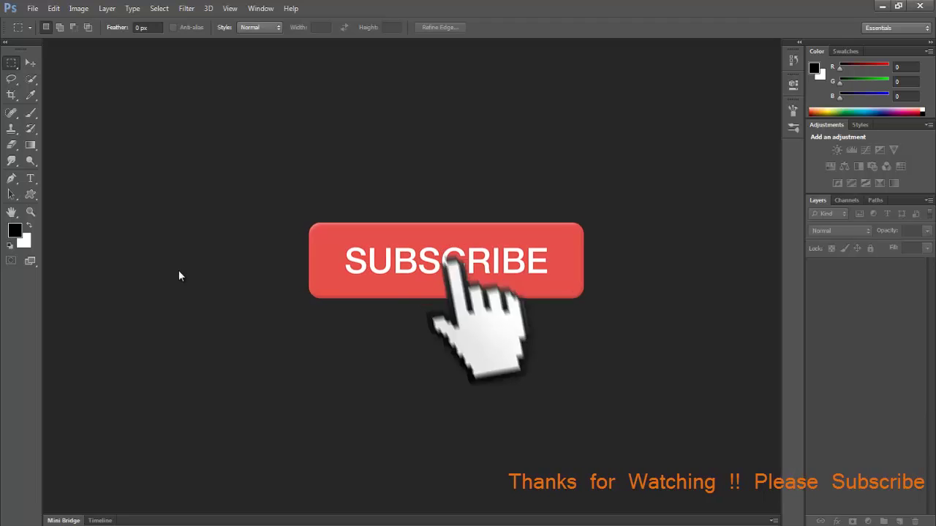
Open the last JPEG on the desktop, the helmeted warrior photo, via Camera Raw
double_click(210, 251)
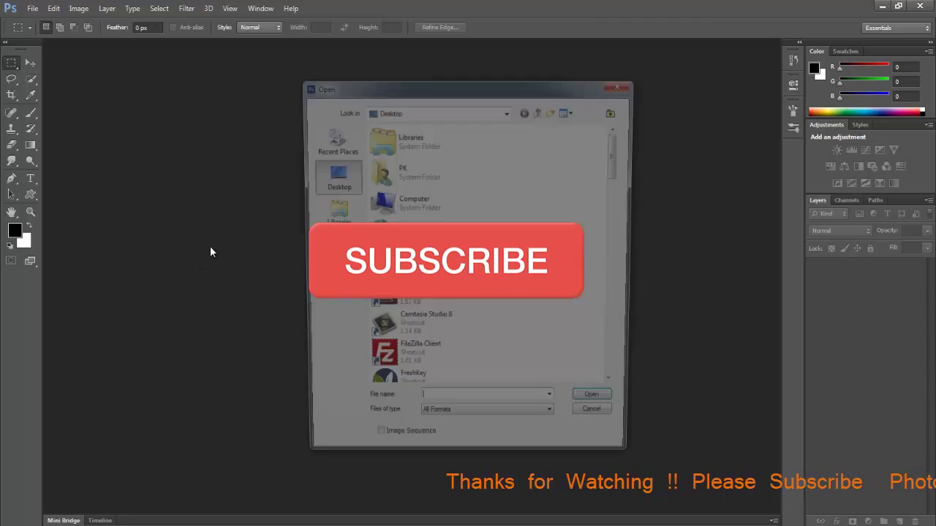
mouse_move(612, 146)
left_mouse_down()
mouse_move(625, 253)
mouse_move(620, 369)
left_mouse_up()
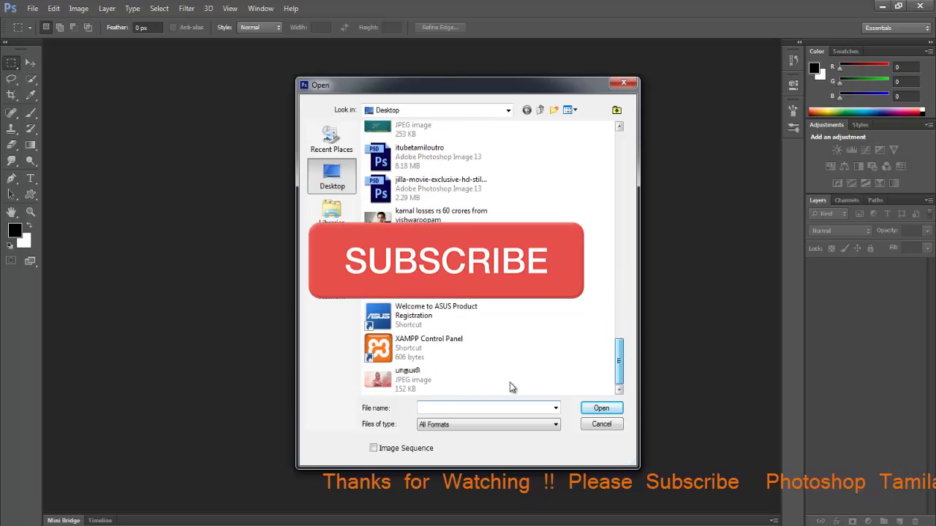
left_click(431, 381)
left_click(601, 408)
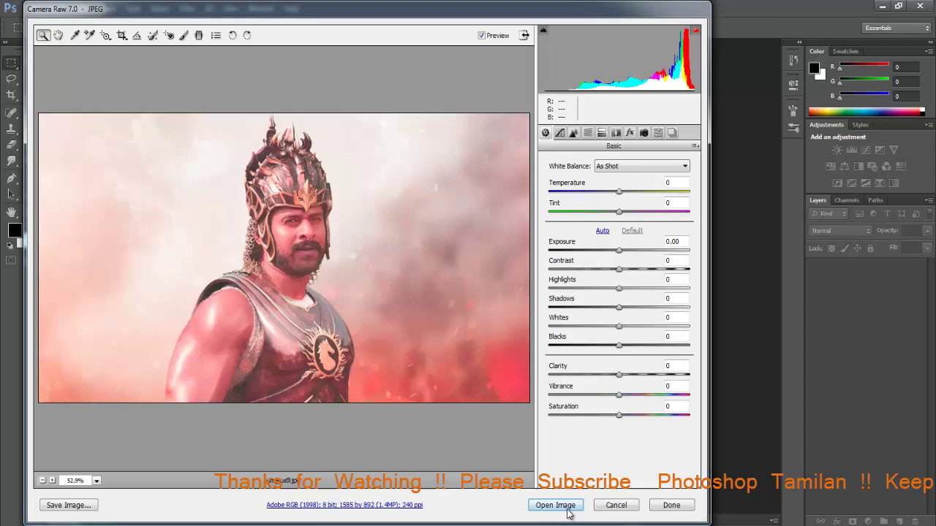
left_click(562, 506)
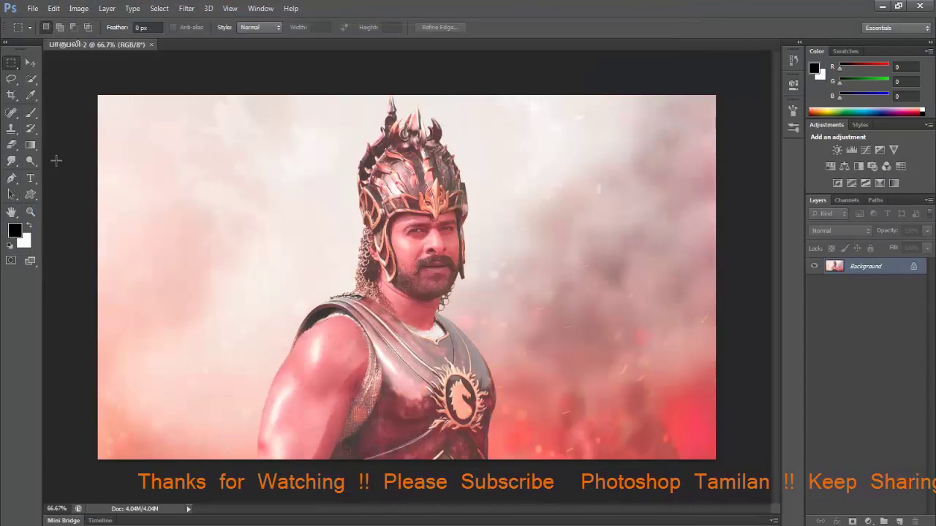
With the Rectangular Marquee, select a patch of smoky sky left of the helmet
right_click(12, 63)
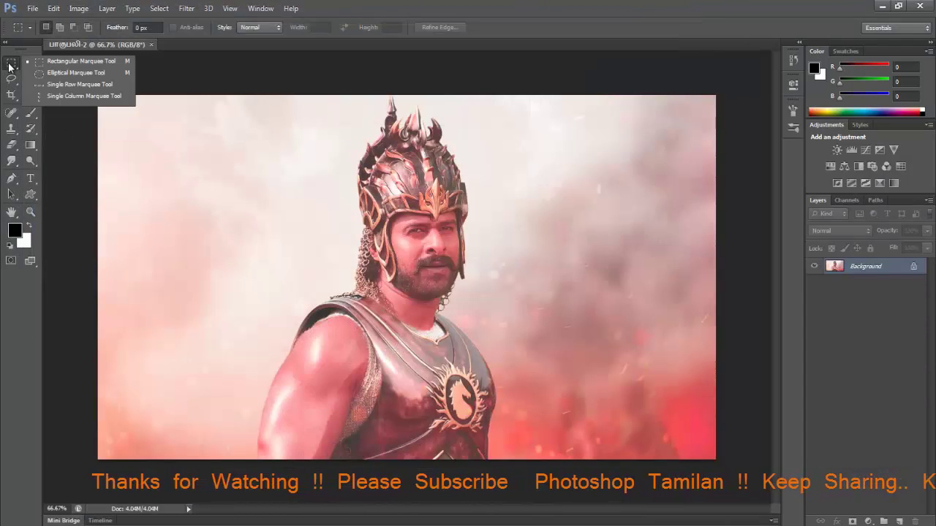
left_click(72, 64)
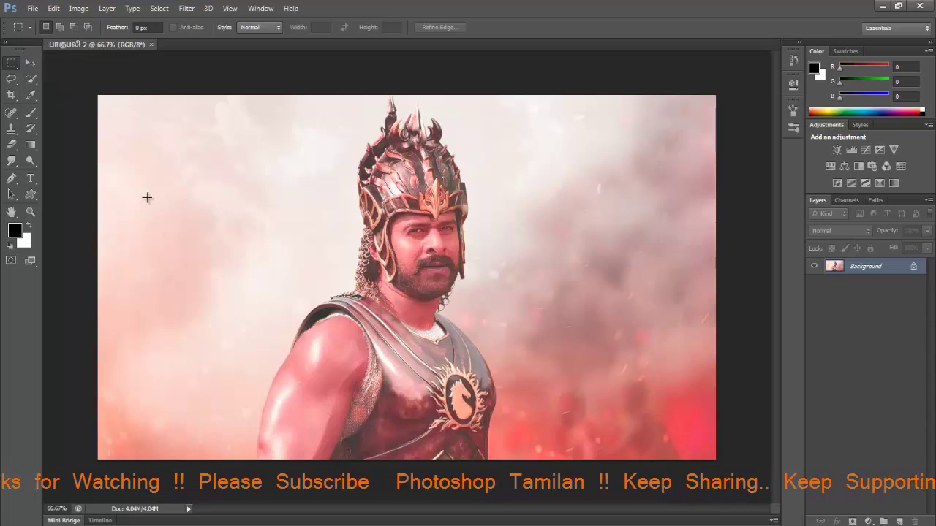
left_click_drag(136, 161, 262, 269)
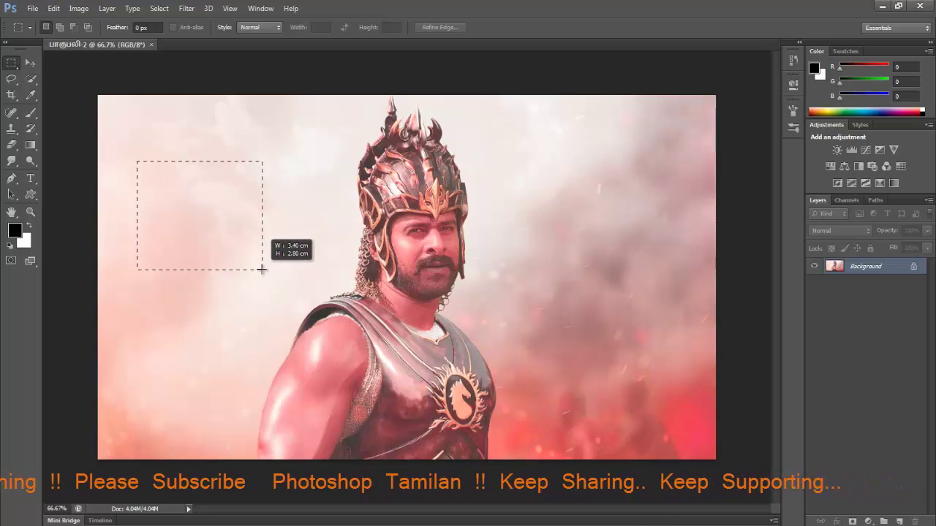
left_click_drag(262, 270, 266, 275)
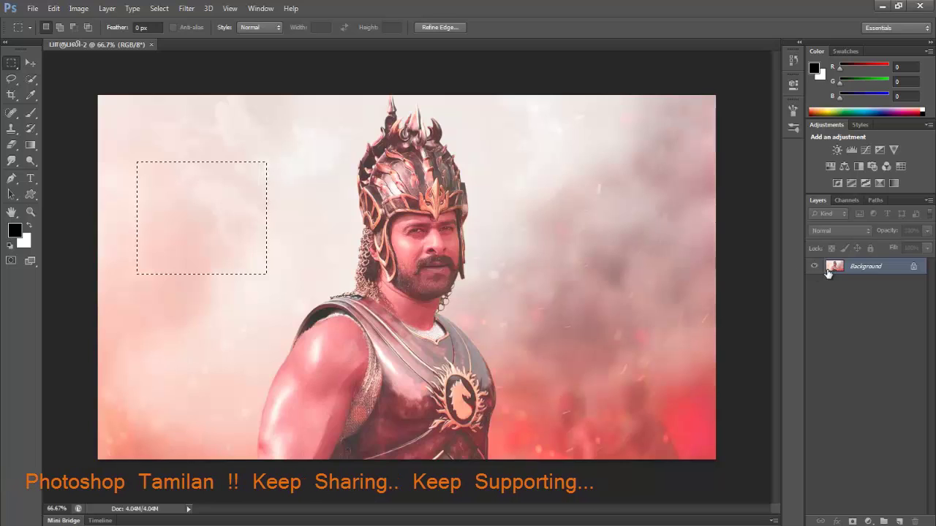
Convert the locked Background layer into an editable layer named Layer 0
double_click(878, 267)
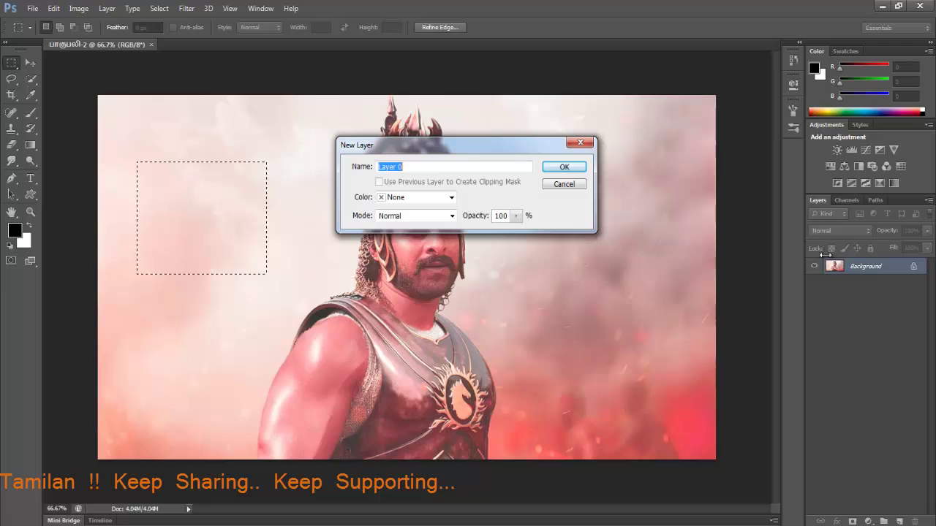
left_click(576, 169)
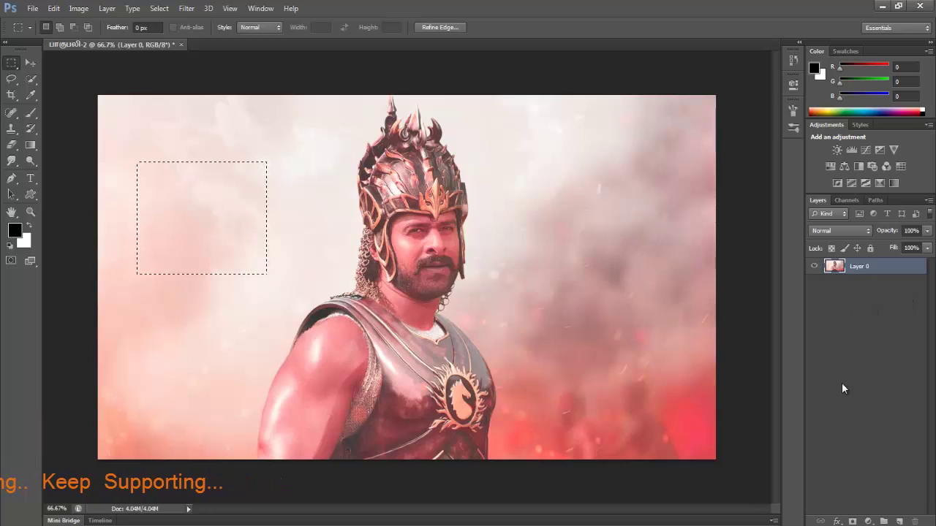
Delete the sky rectangle's pixels, undo to restore them, and deselect
key("Delete")
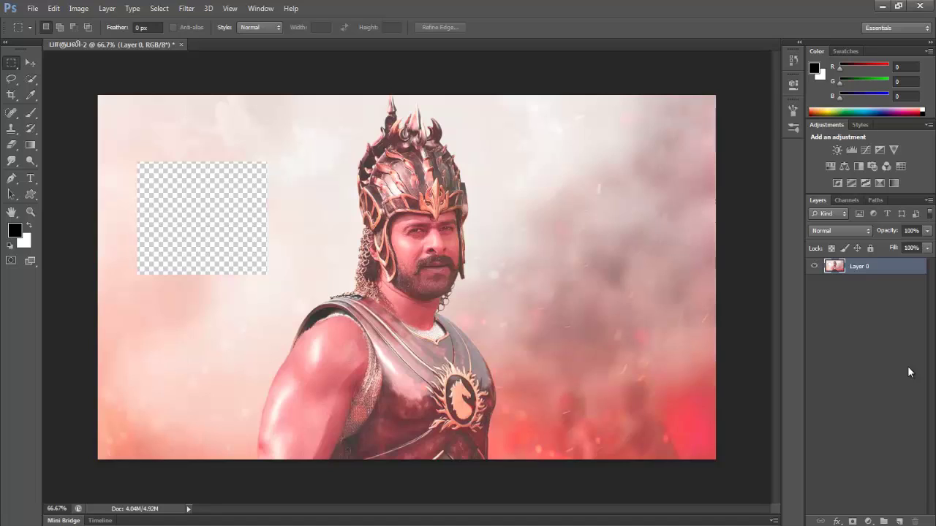
key("ctrl+z")
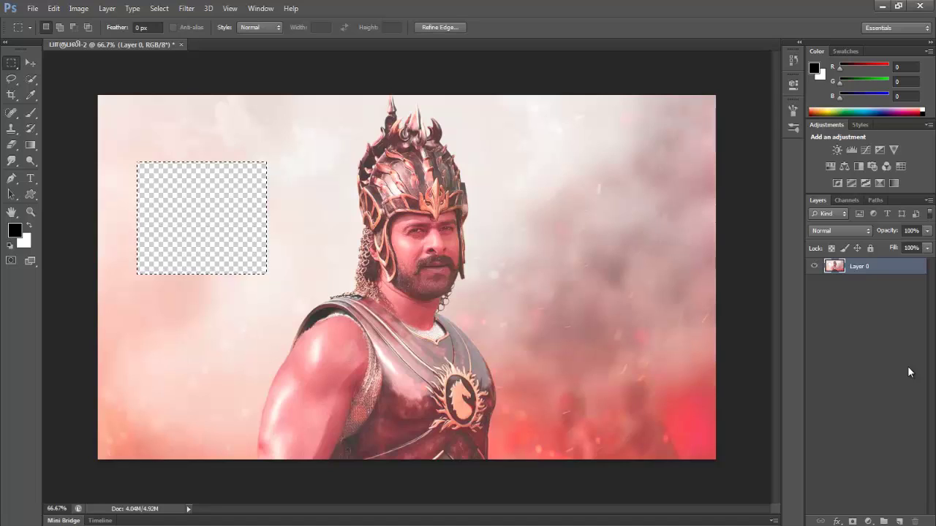
key("ctrl+alt+z")
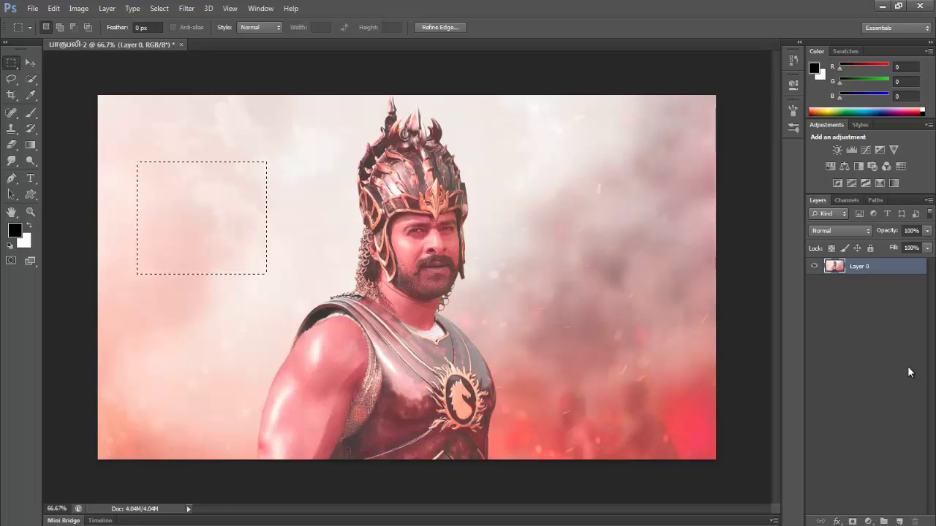
key("ctrl+d")
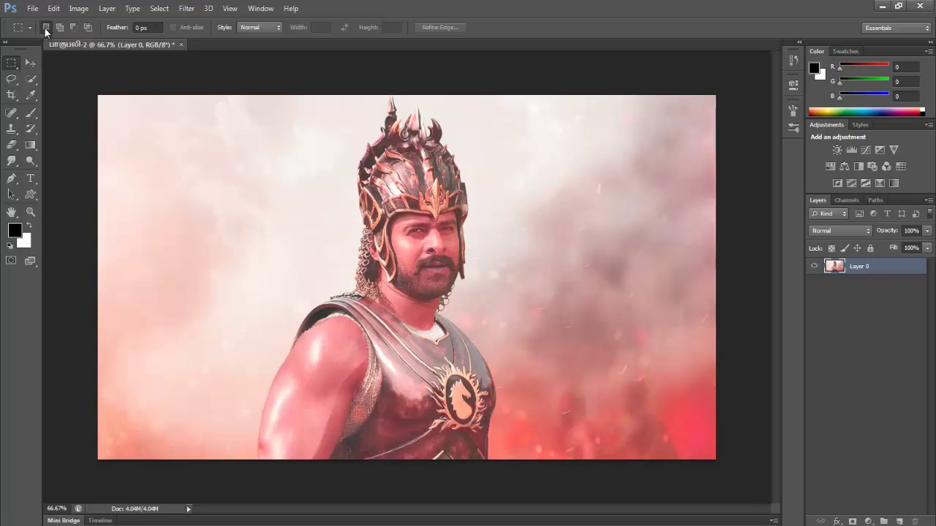
Select a sky rectangle beside the helmet and add a second overlapping rectangle
left_click_drag(130, 154, 266, 266)
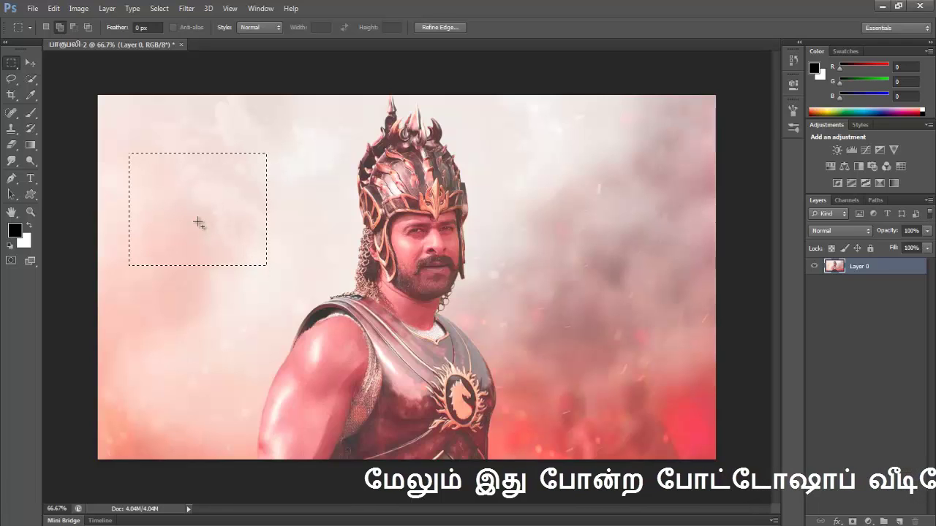
left_click_drag(198, 216, 340, 330)
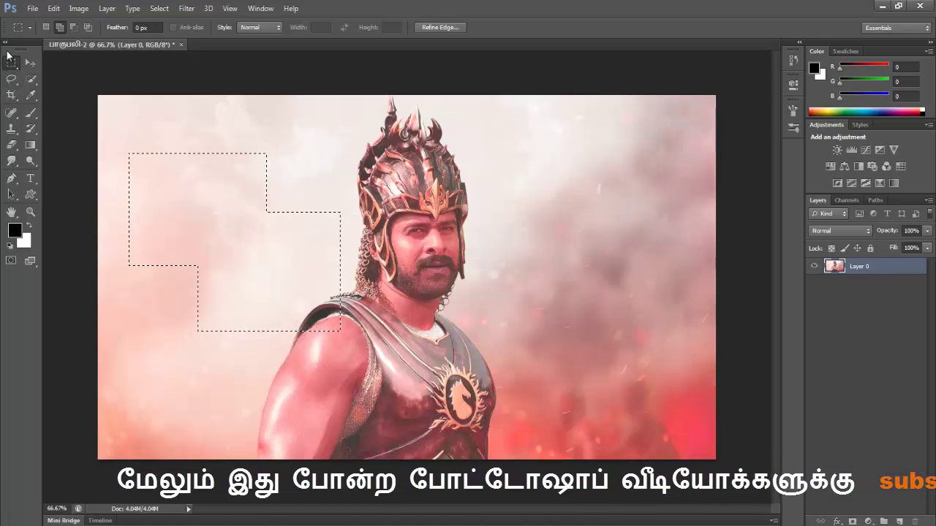
In Subtract mode, remove the left blocks, leaving a narrow strip beside the helmet
left_click(74, 29)
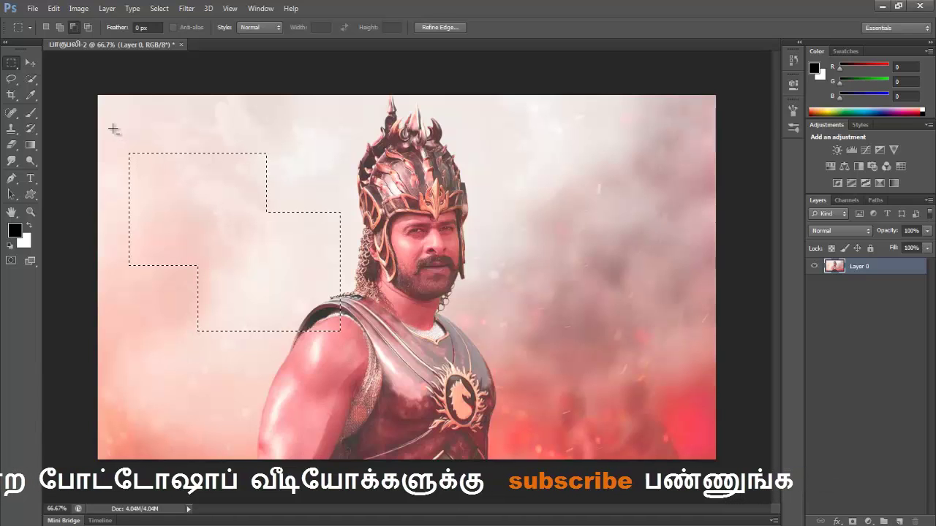
mouse_move(113, 129)
left_mouse_down()
mouse_move(129, 159)
mouse_move(277, 309)
left_mouse_up()
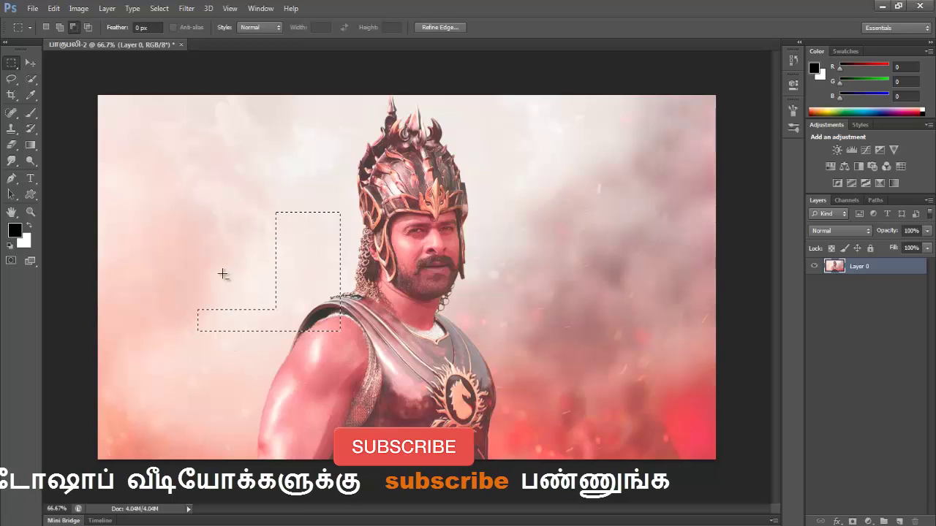
left_click_drag(152, 203, 272, 360)
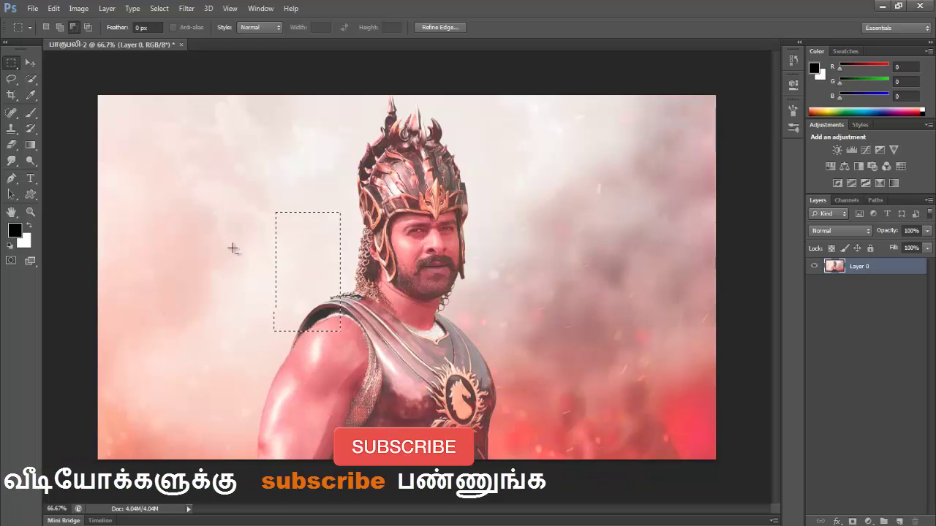
left_click_drag(225, 188, 283, 375)
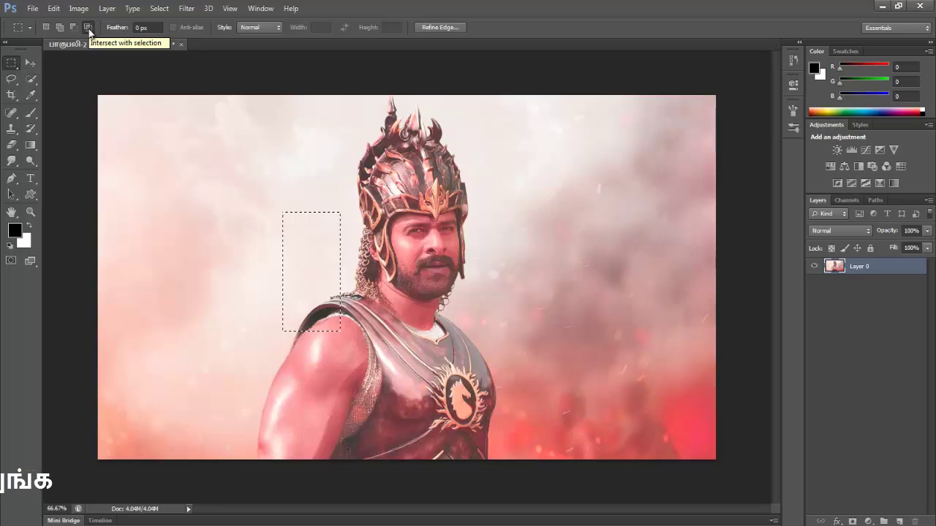
In Intersect mode, narrow the strip to a small overlap beside the face
left_click(88, 28)
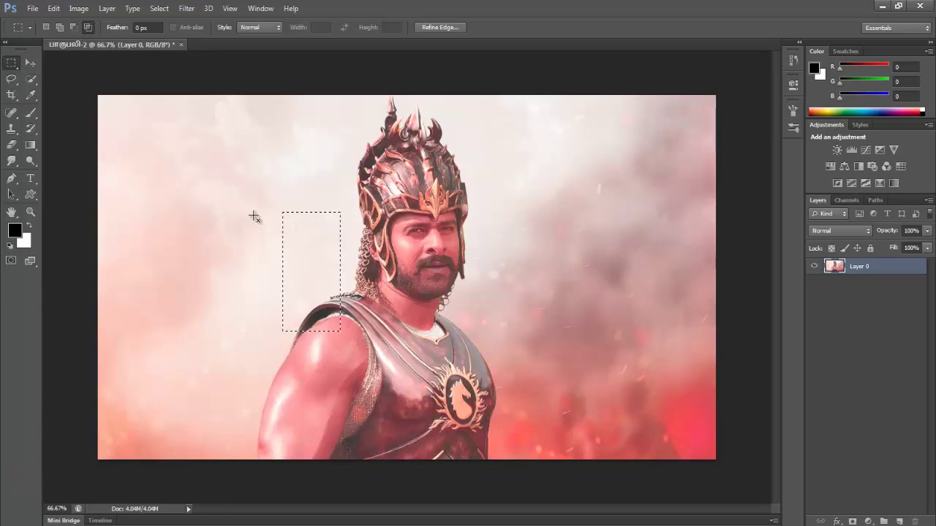
left_click_drag(249, 201, 371, 352)
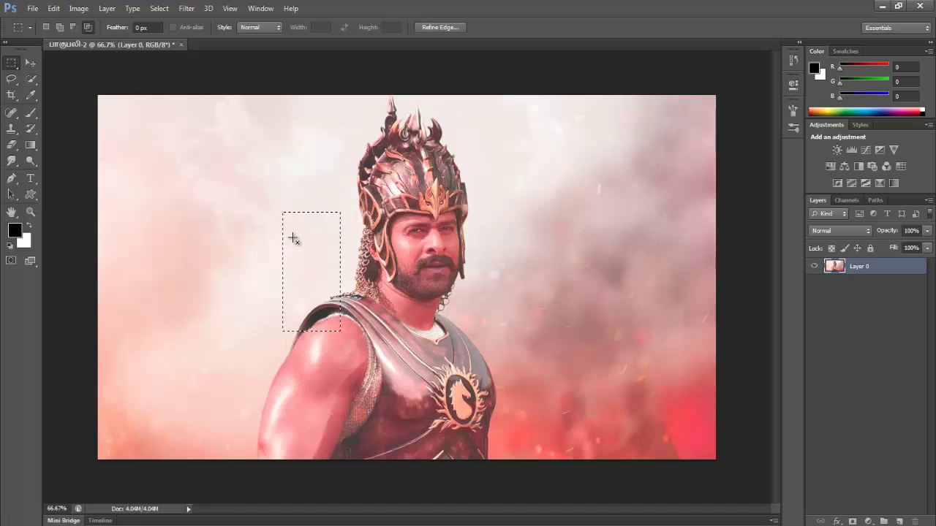
mouse_move(292, 237)
left_mouse_down()
mouse_move(334, 305)
mouse_move(327, 316)
left_mouse_up()
left_click_drag(248, 189, 370, 334)
left_click_drag(296, 244, 325, 293)
left_click_drag(300, 254, 320, 283)
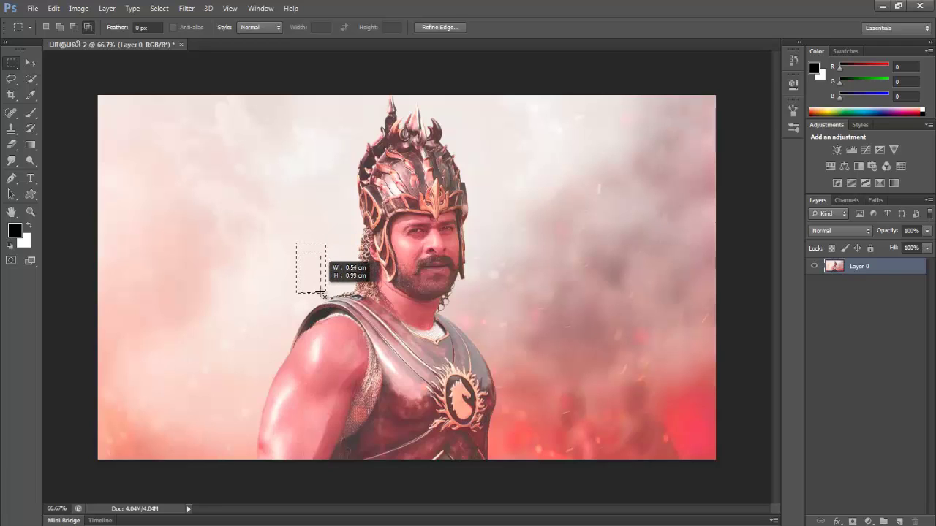
Intersect with a non-overlapping rectangle, dismiss the no-pixels warning, and select fresh sky upper-left
left_click_drag(171, 243, 224, 302)
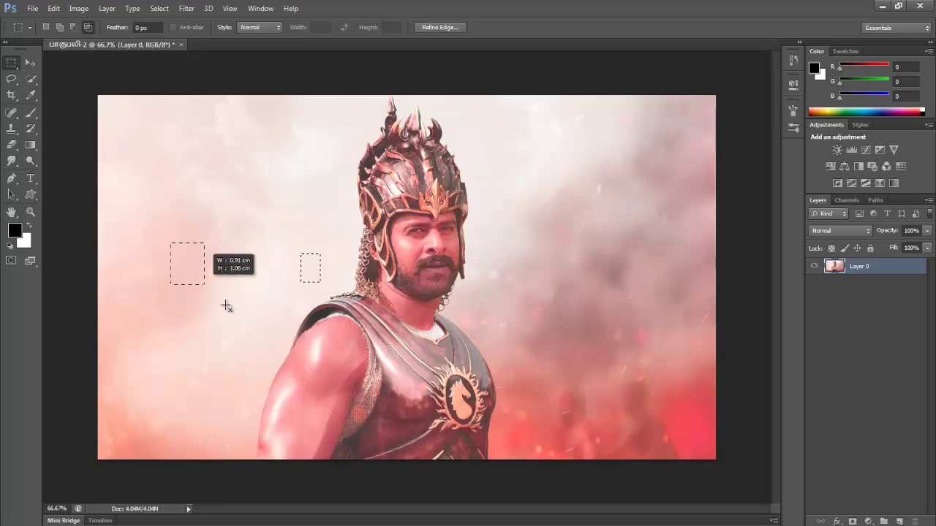
left_click(427, 210)
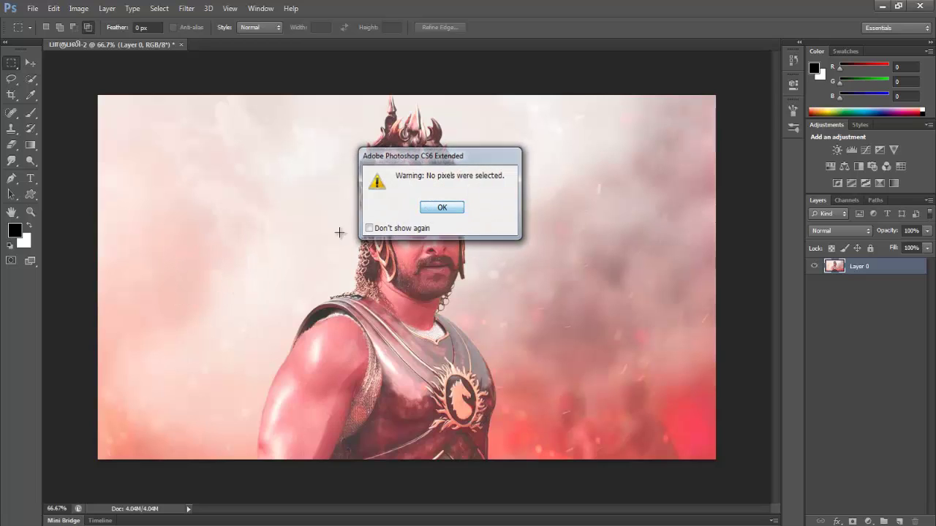
left_click_drag(166, 155, 245, 216)
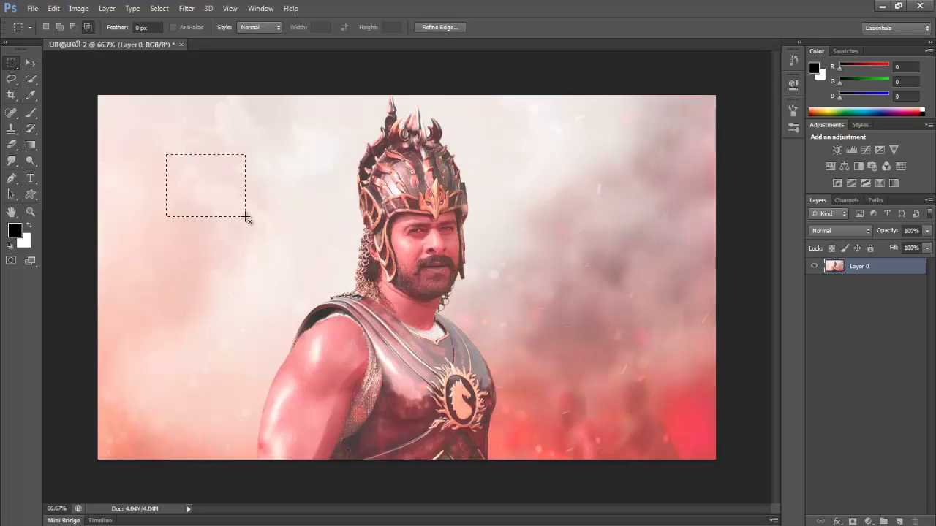
Intersect rectangles down to a small sky square, deselect it, and select the Feather value
mouse_move(195, 171)
left_mouse_down()
mouse_move(240, 230)
mouse_move(242, 246)
left_mouse_up()
left_click_drag(171, 144, 222, 198)
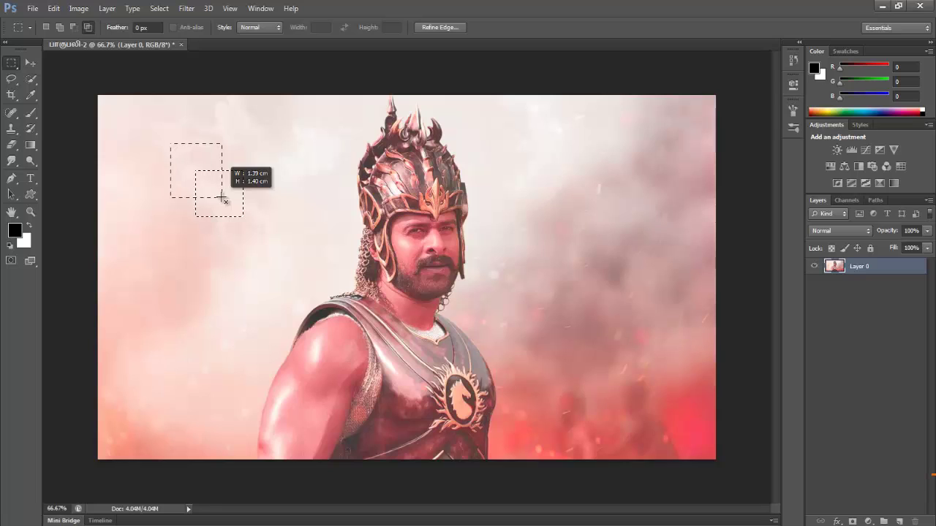
left_click_drag(222, 198, 219, 199)
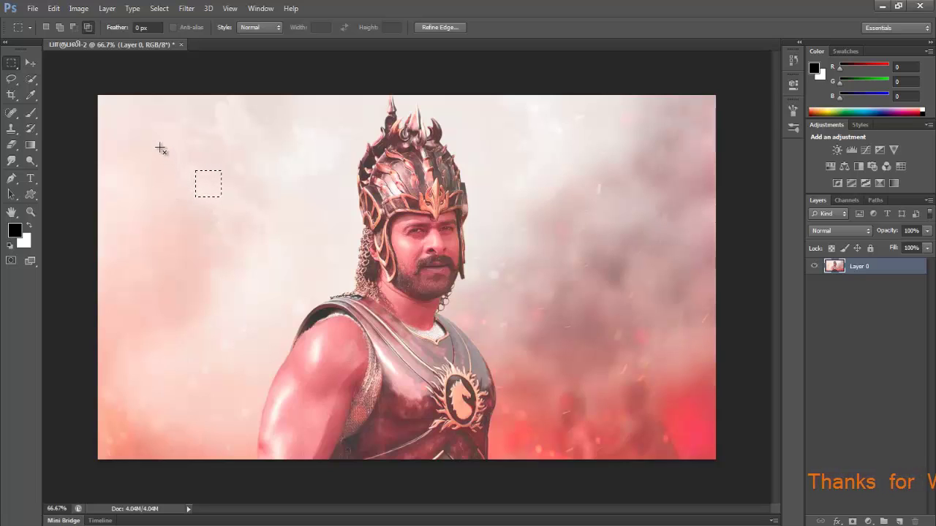
left_click_drag(160, 148, 296, 269)
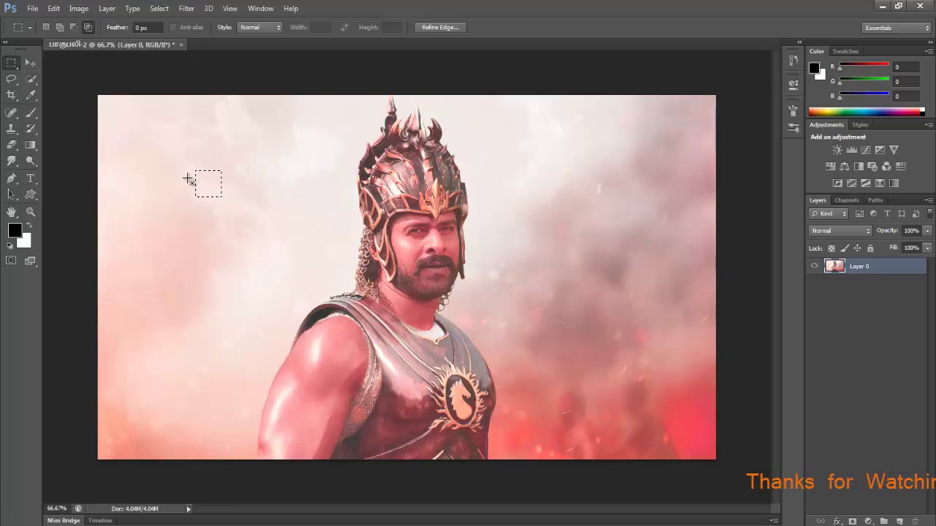
mouse_move(188, 175)
left_mouse_down()
mouse_move(223, 211)
mouse_move(211, 210)
left_mouse_up()
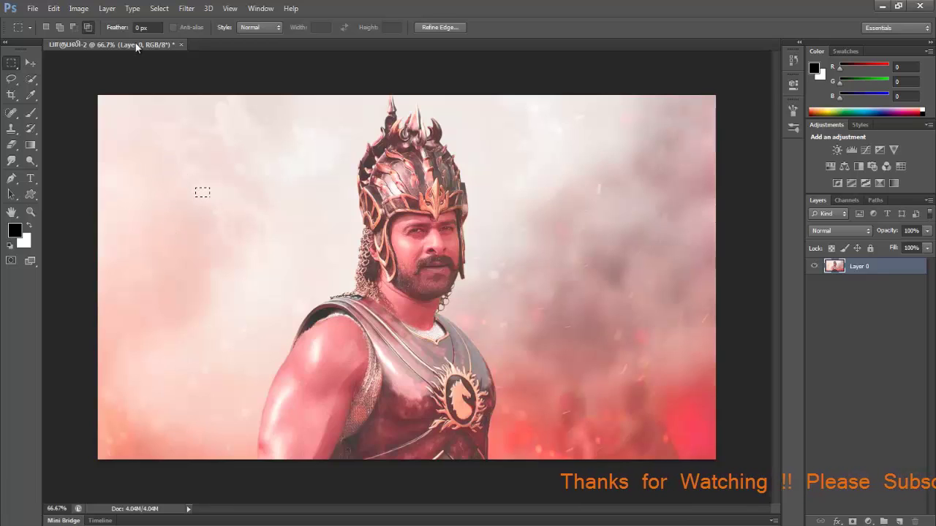
left_click(188, 227)
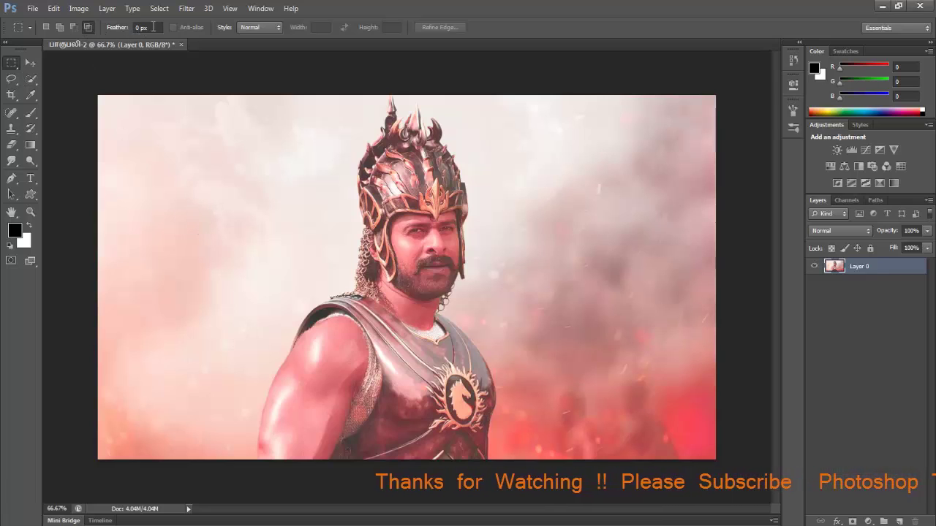
double_click(154, 27)
type("100")
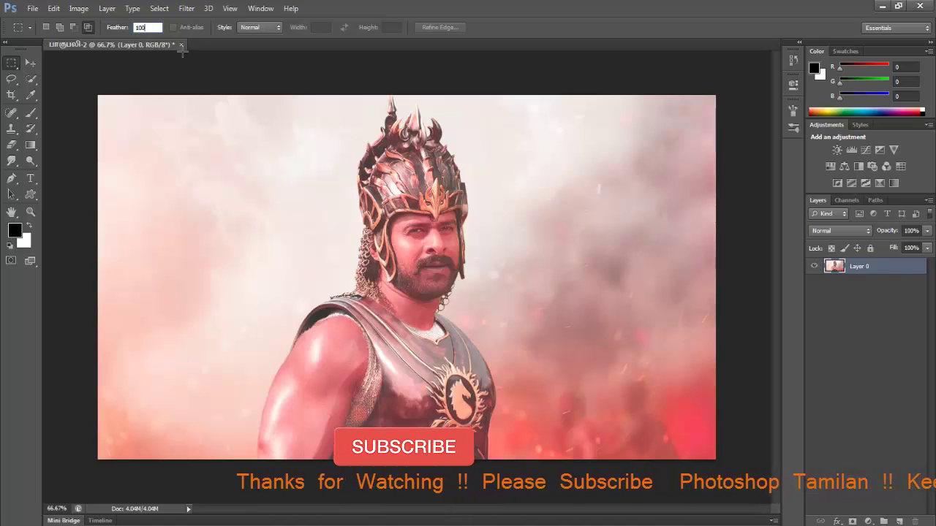
Set Feather to 100 px and draw an elliptical circle selection left of the helmet
key("Return")
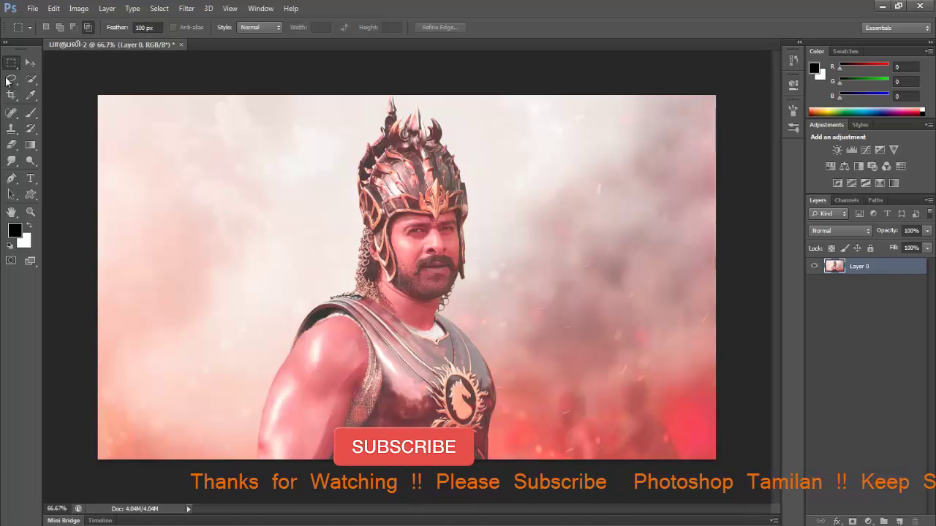
right_click(9, 66)
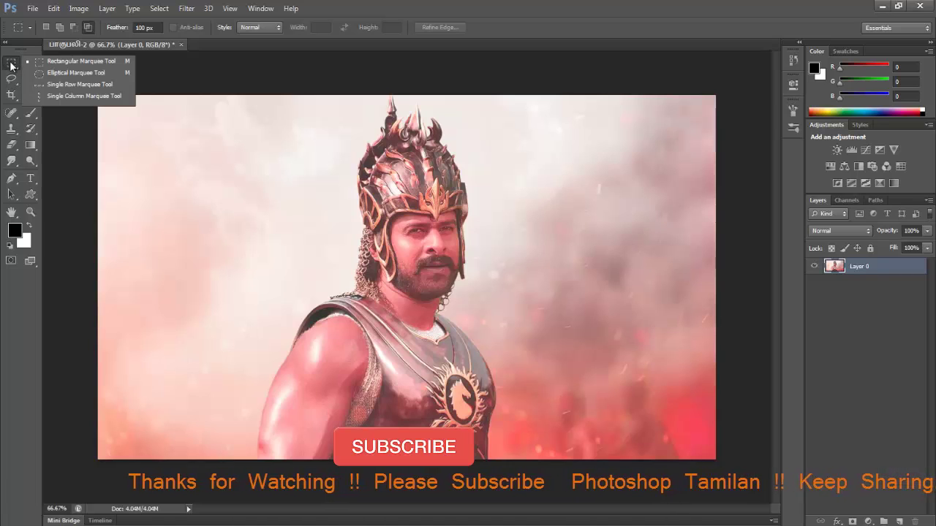
left_click(60, 61)
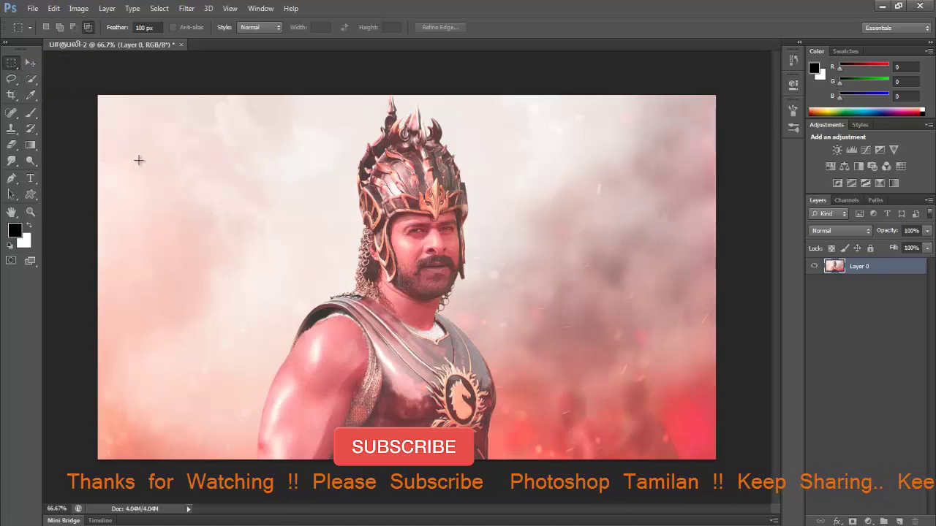
mouse_move(138, 160)
left_mouse_down()
mouse_move(229, 236)
mouse_move(276, 310)
left_mouse_up()
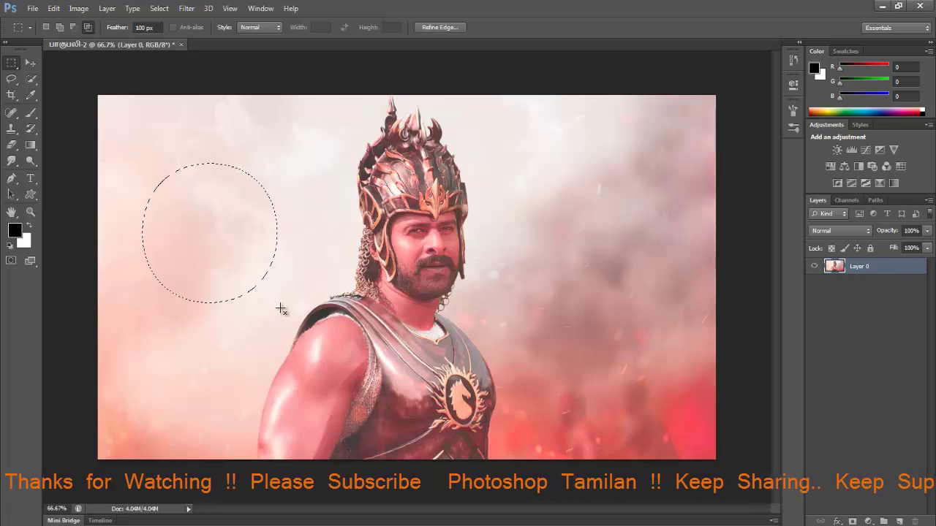
Delete the feathered circle's pixels to preview the soft edge, then undo it
right_click(11, 65)
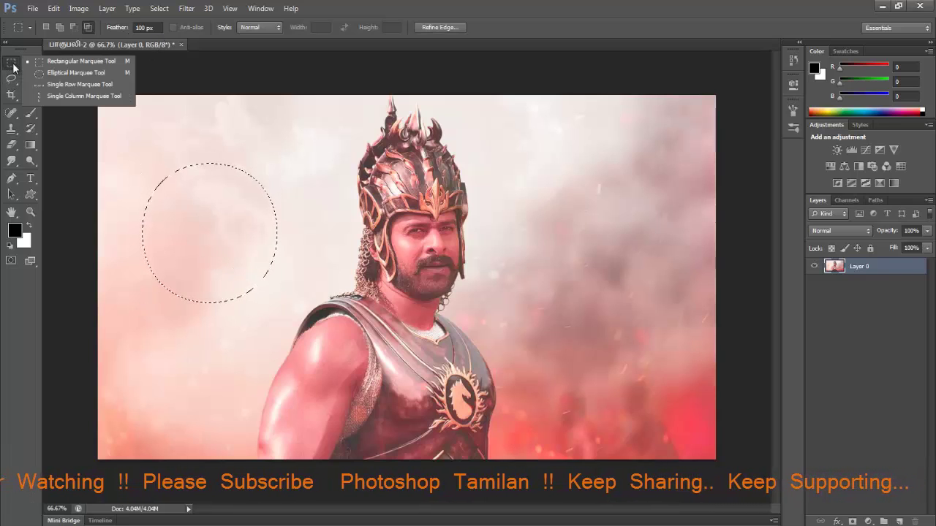
left_click(60, 63)
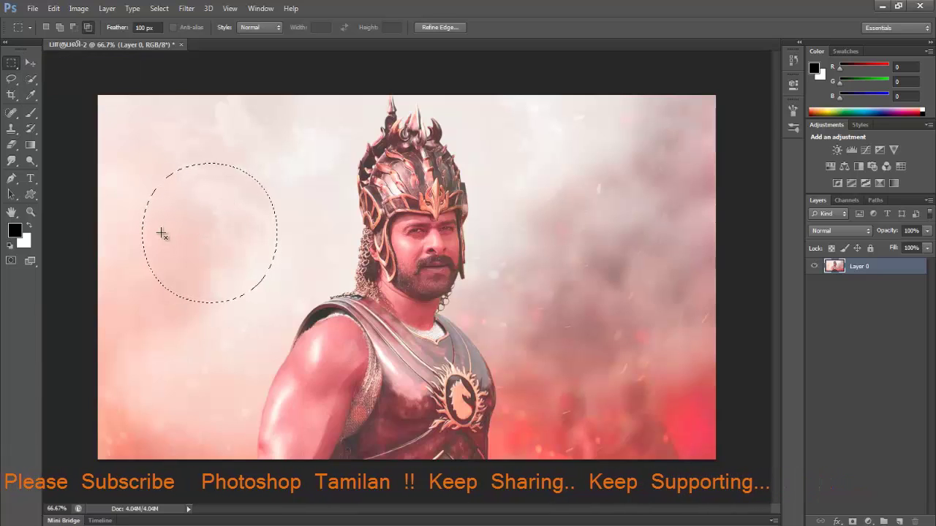
key("Delete")
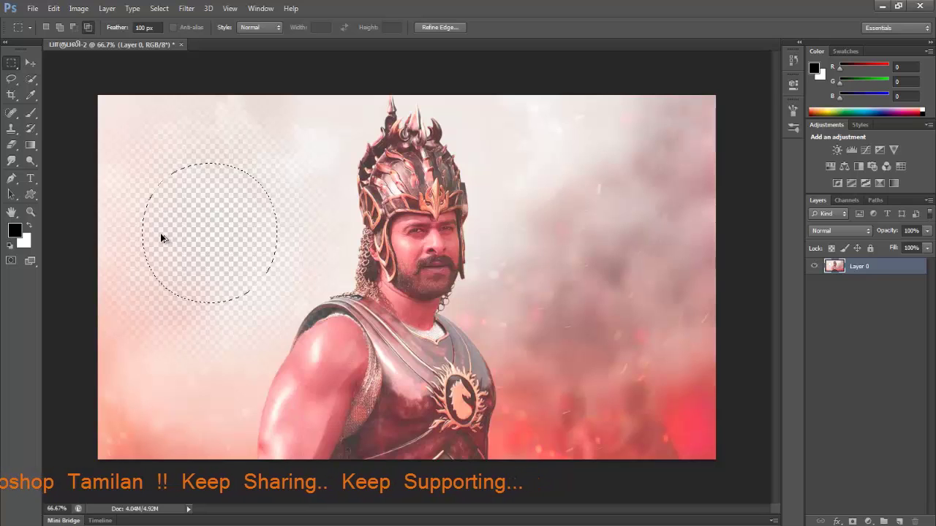
key("ctrl+z")
With 0 px feather, delete a large upper-left sky rectangle, then undo it
left_click(161, 27)
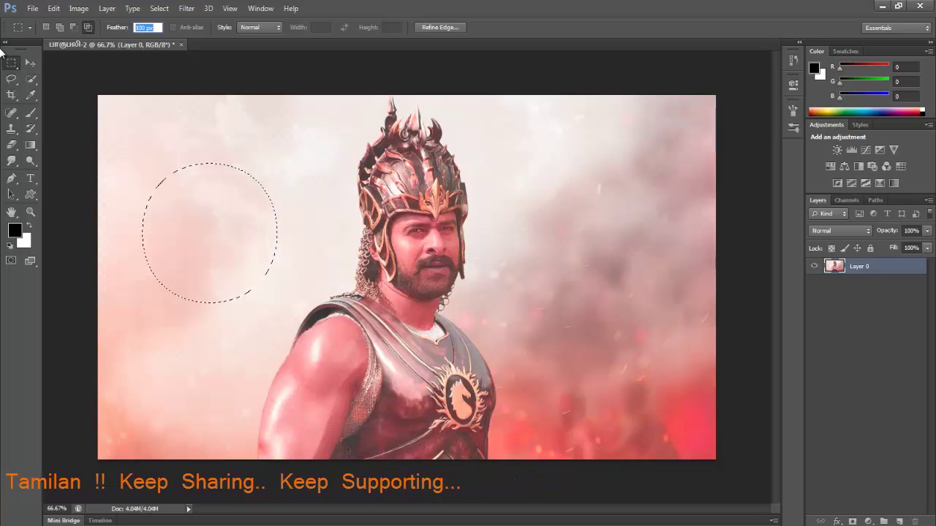
type("0")
left_click(193, 251)
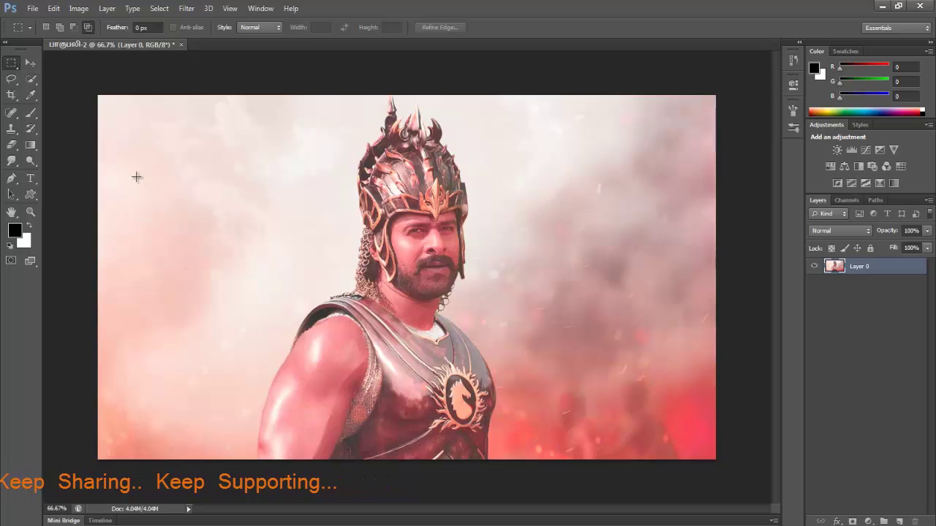
left_click_drag(117, 144, 268, 276)
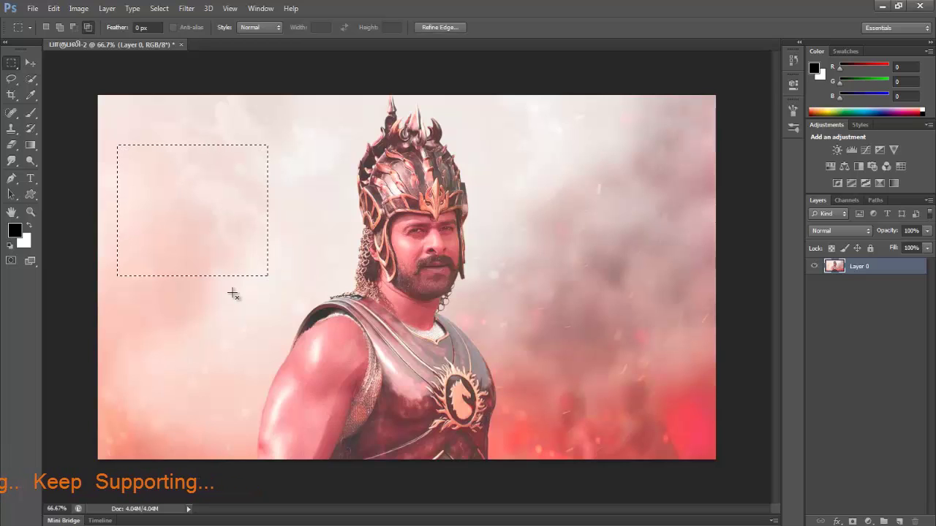
key("Delete")
key("ctrl+z")
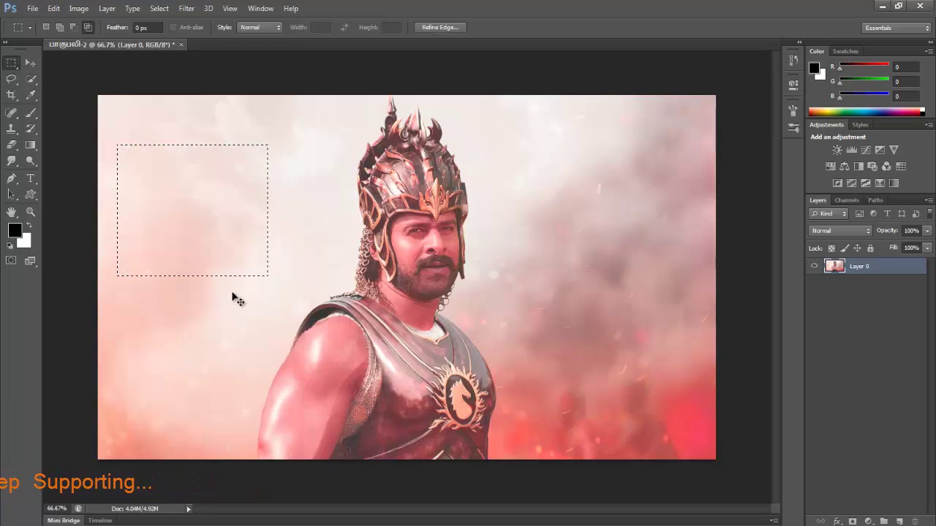
Set feather to 100 px, delete the rectangle again, undo, and deselect
left_click(138, 28)
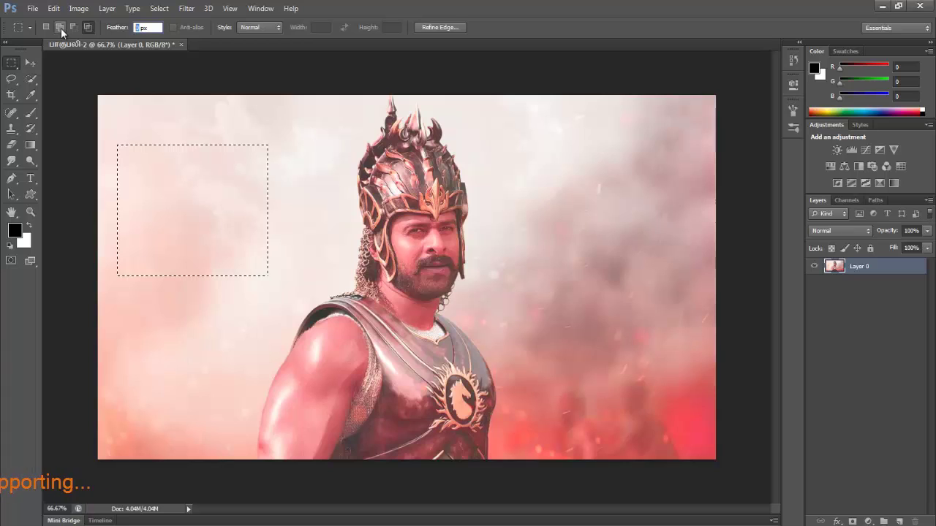
type("100")
key("Return")
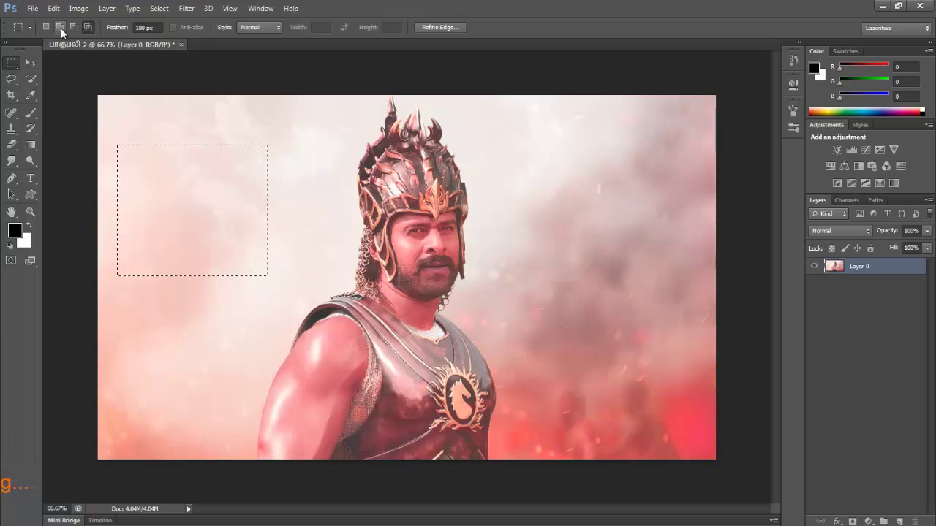
key("Delete")
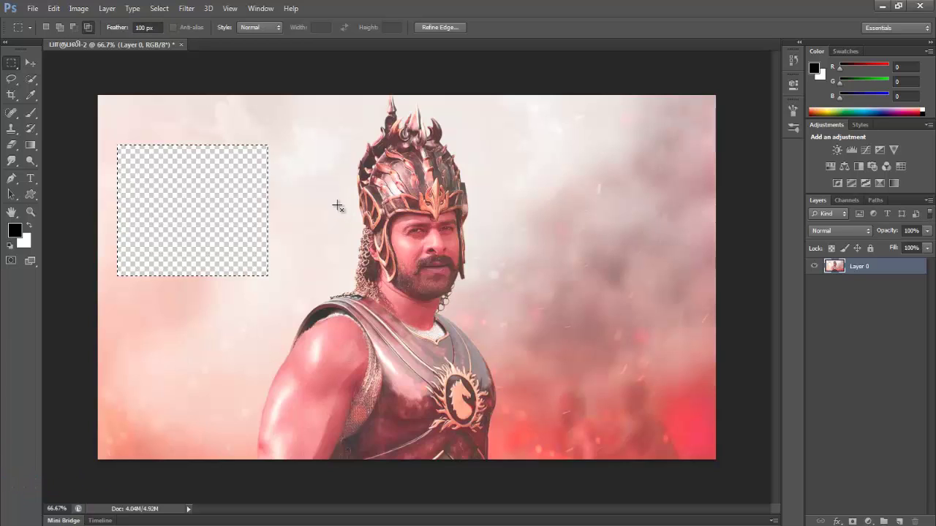
key("ctrl+z")
left_click(160, 165)
Delete a feathered circle of sky beside the helmet, reset feather to 0 px, undo and deselect
left_click_drag(153, 146, 269, 270)
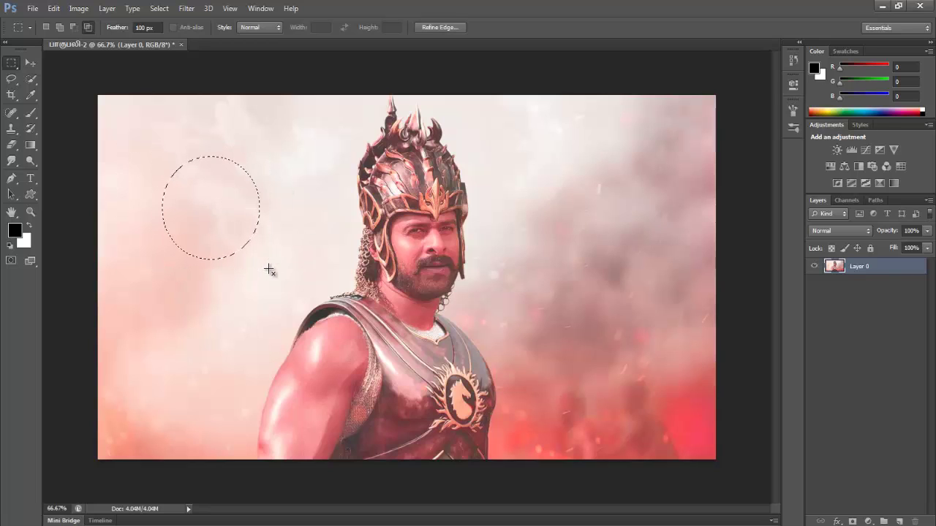
key("Delete")
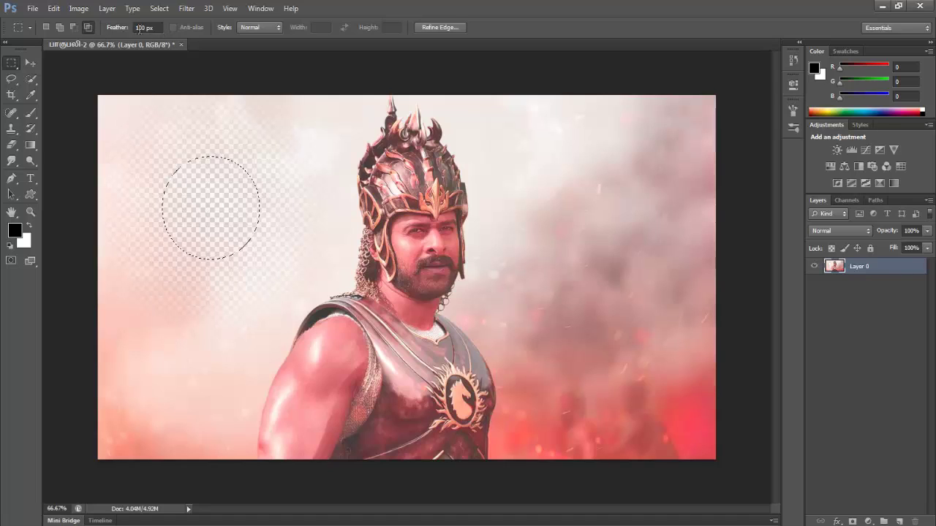
left_click(154, 28)
type("0")
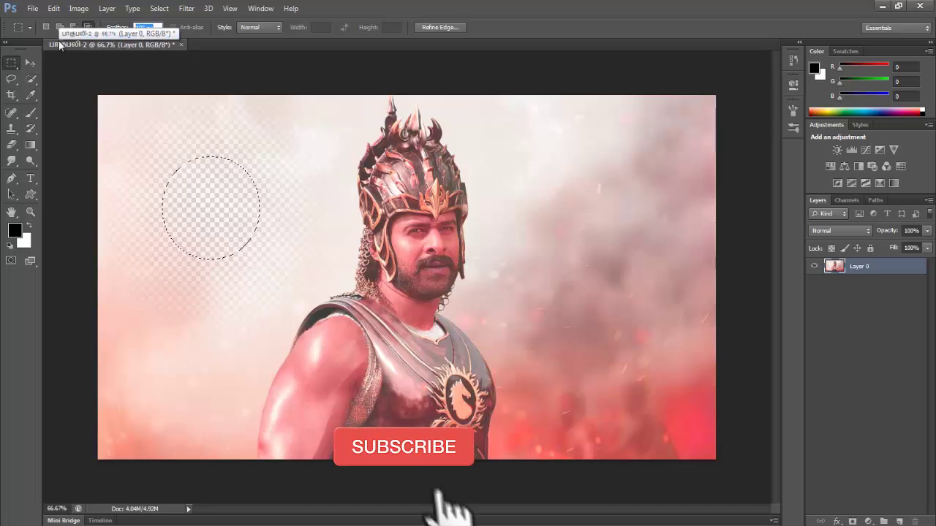
key("Return")
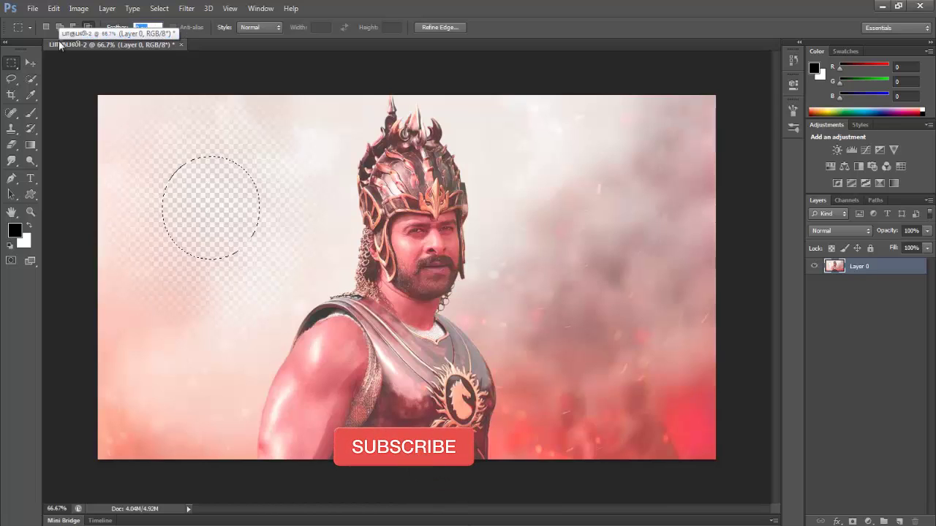
key("ctrl+z")
key("ctrl+d")
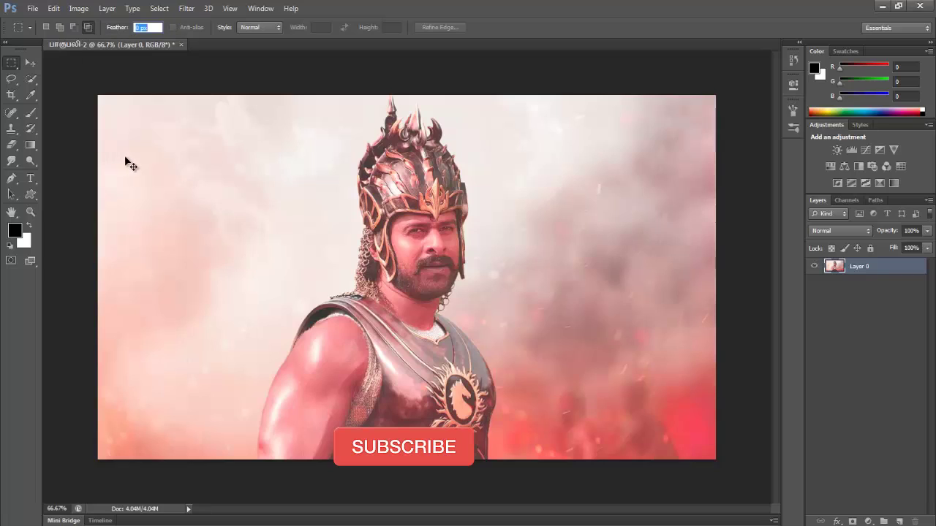
Keep the Normal style, draw a free test rectangle left of the head, then deselect
left_click(255, 30)
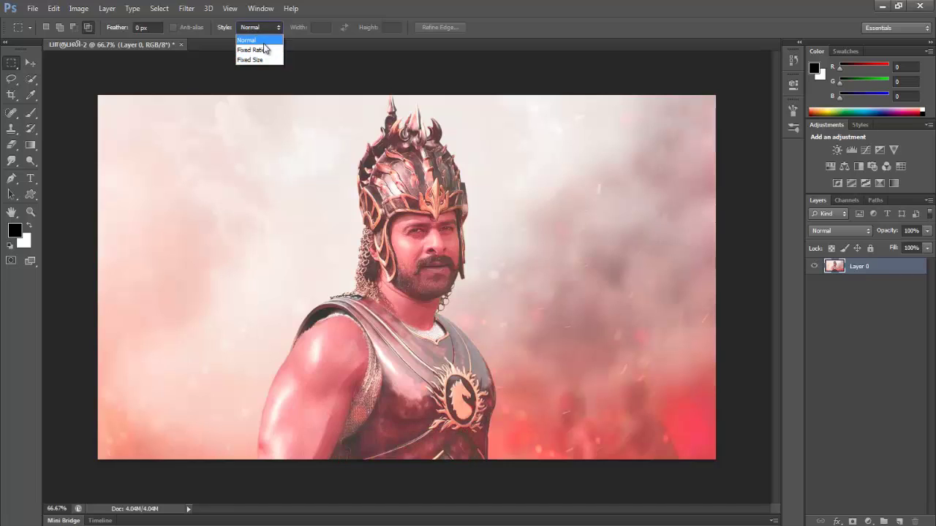
left_click(264, 44)
left_click_drag(144, 158, 251, 287)
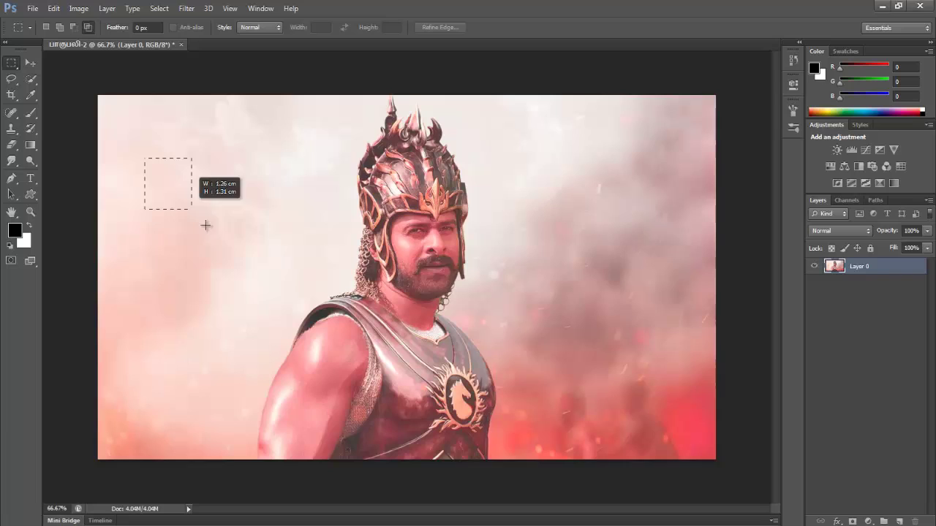
left_click(252, 293)
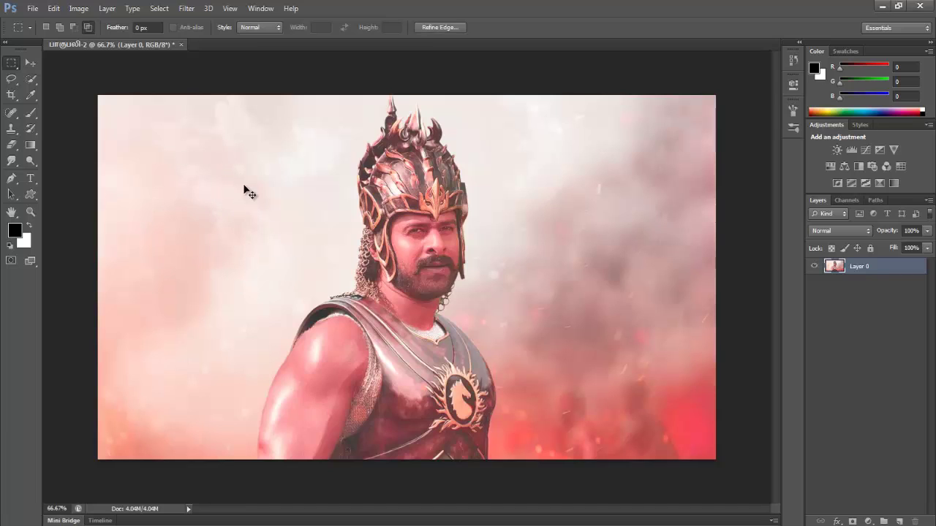
left_click(260, 28)
Set the marquee Style to Fixed Ratio with width 16 and height 9
left_click(259, 48)
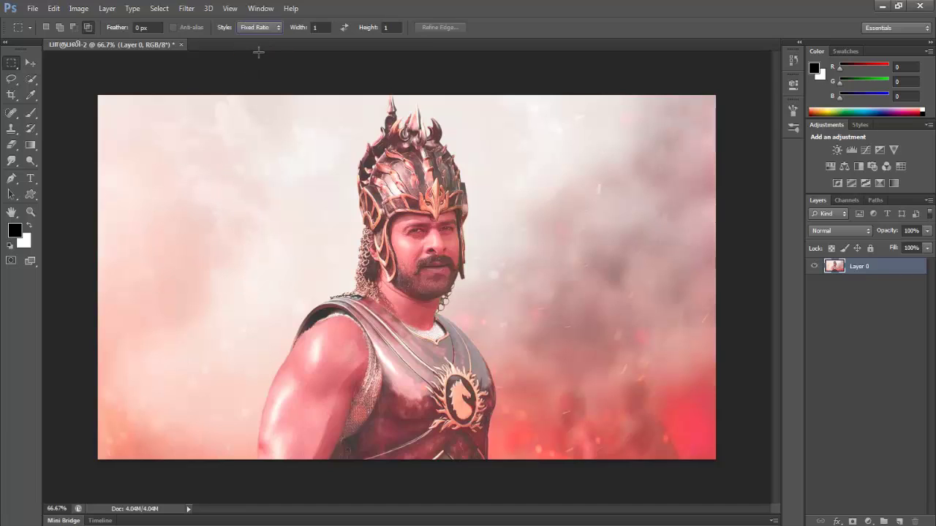
left_click(321, 27)
type("16")
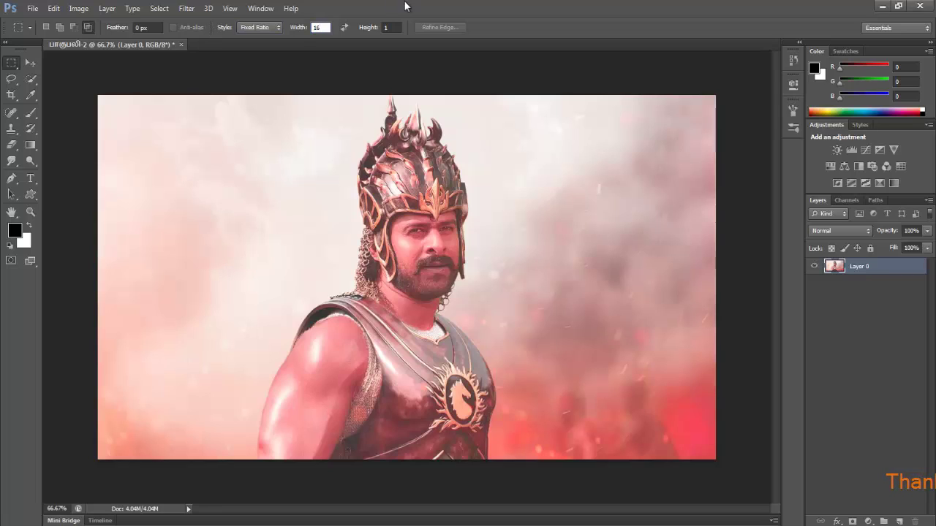
key("Return")
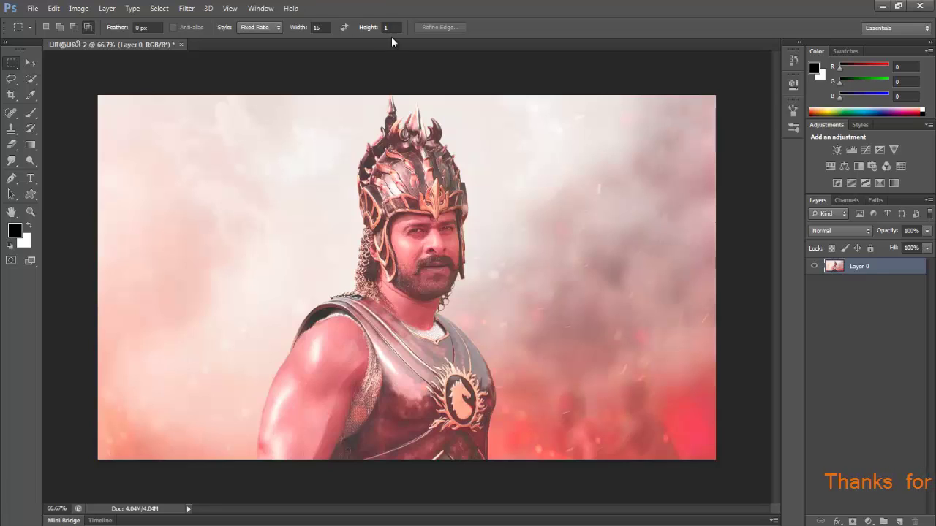
left_click(395, 27)
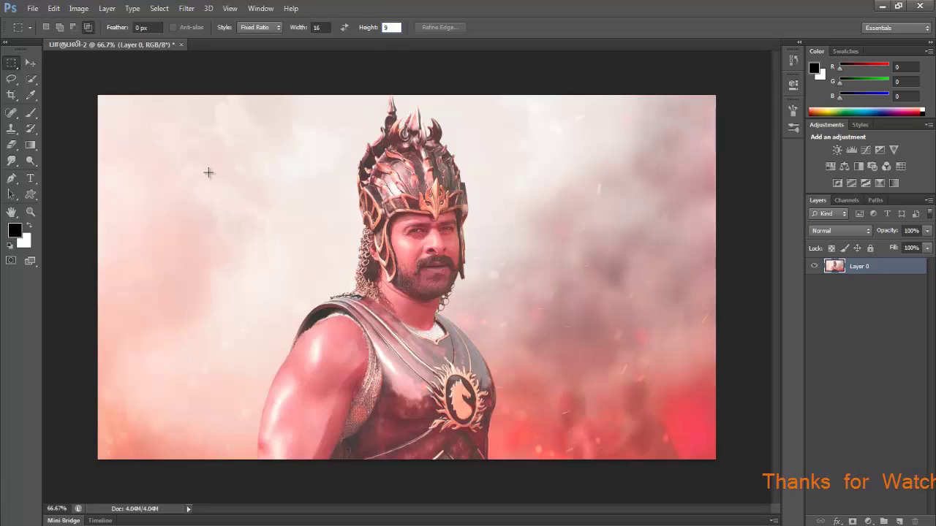
type("9")
key("Return")
Draw several 16:9 selections in the sky, dismiss the warnings, and restore Normal style
mouse_move(145, 161)
left_mouse_down()
mouse_move(284, 324)
mouse_move(317, 313)
left_mouse_up()
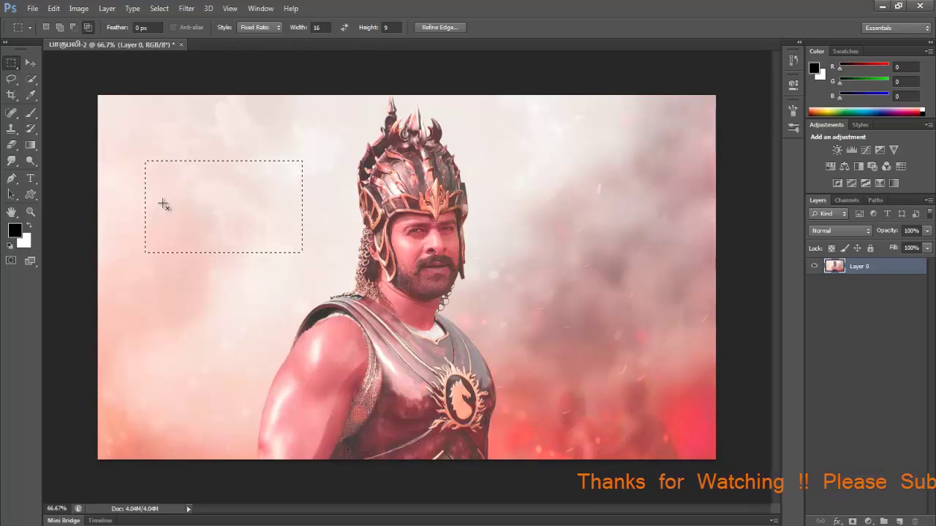
left_click(298, 265)
left_click_drag(144, 146, 299, 291)
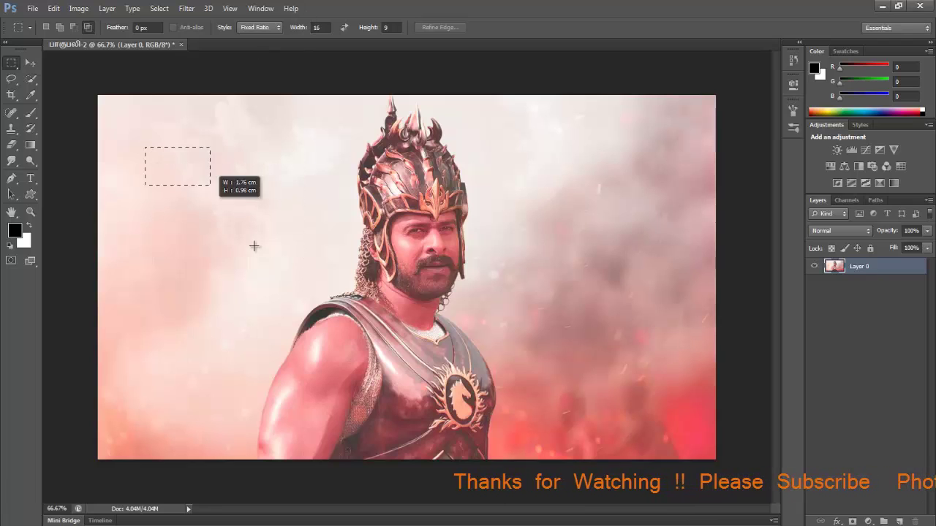
left_click_drag(226, 270, 422, 340)
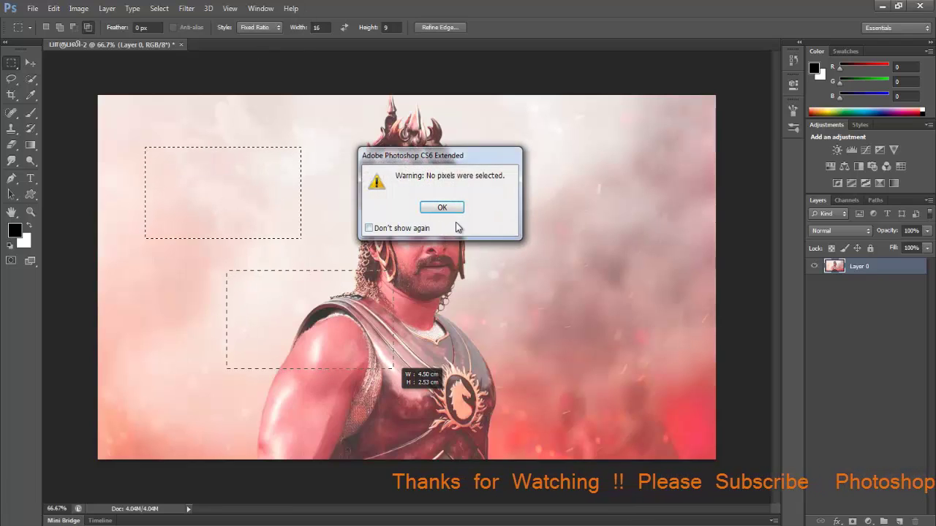
left_click(439, 207)
left_click_drag(171, 155, 289, 285)
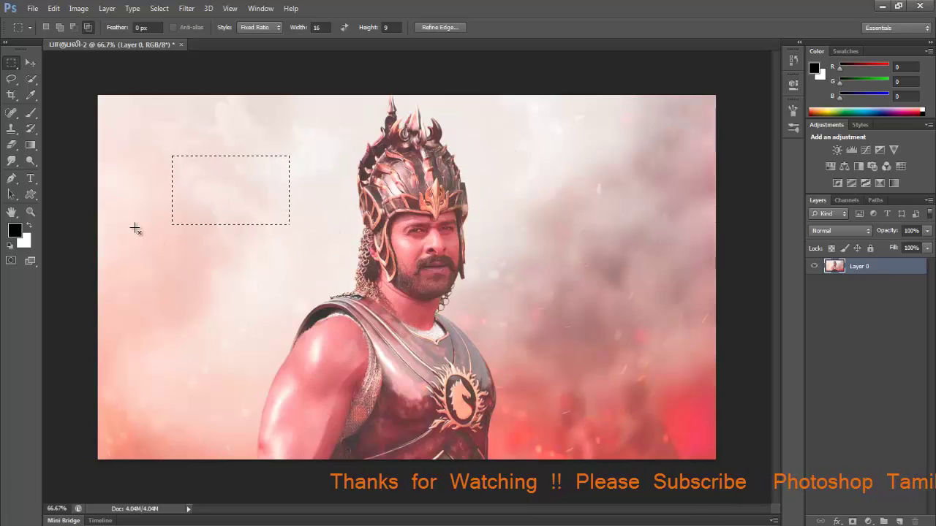
left_click_drag(133, 233, 210, 387)
left_click(435, 209)
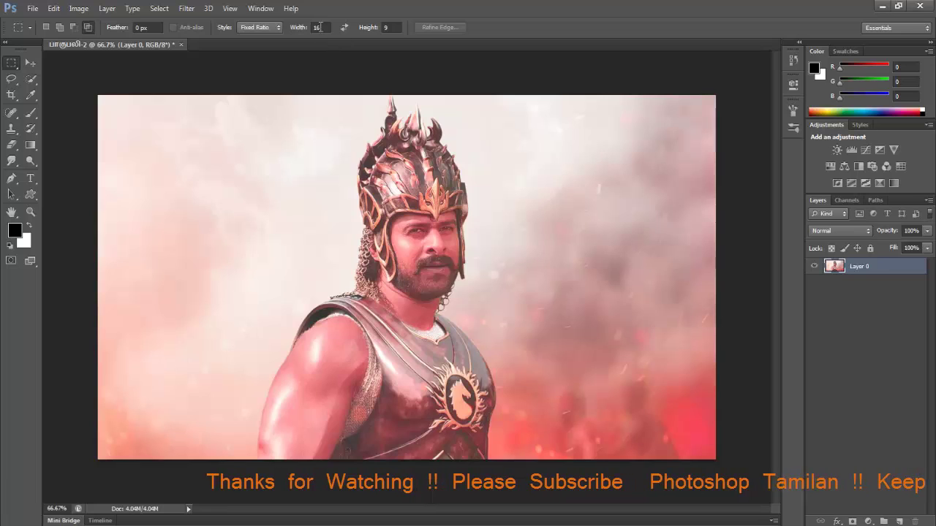
left_click(272, 28)
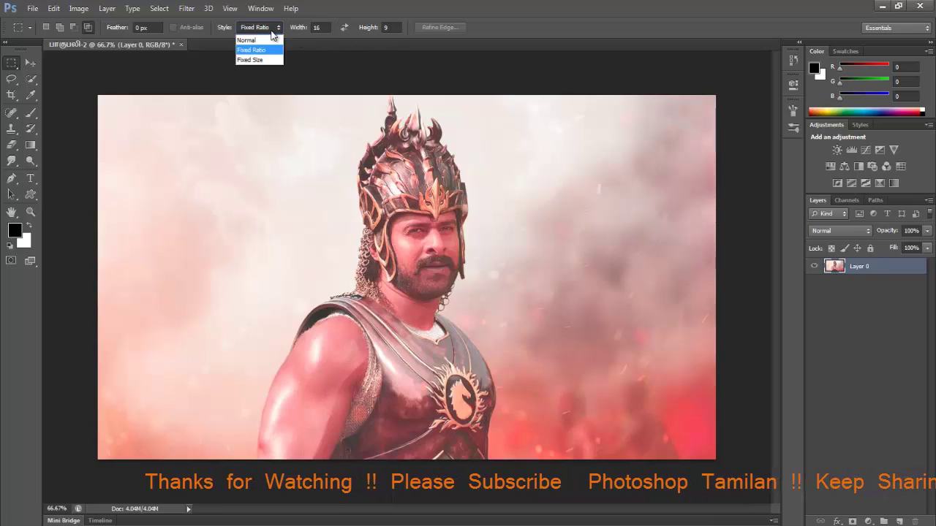
left_click(253, 36)
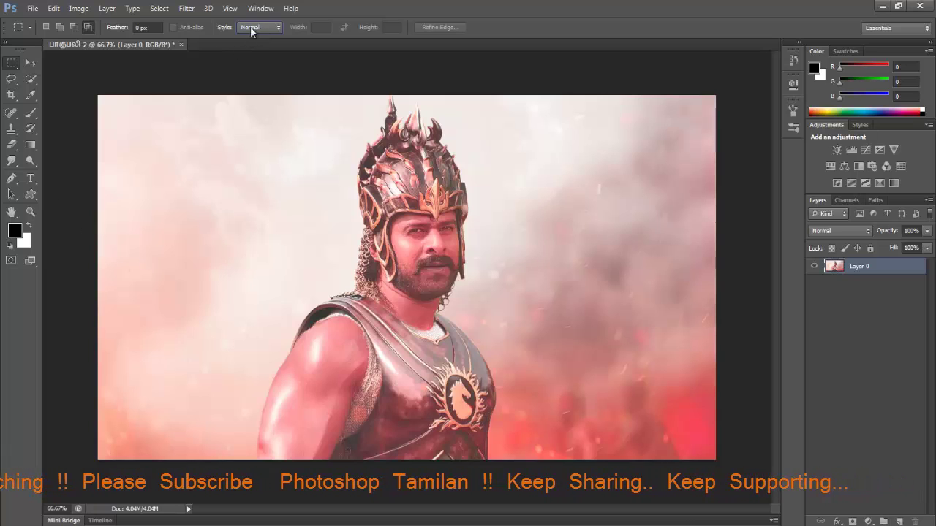
Set Style to Fixed Size 64 × 64 px, place two squares, and dismiss the warning
left_click(252, 29)
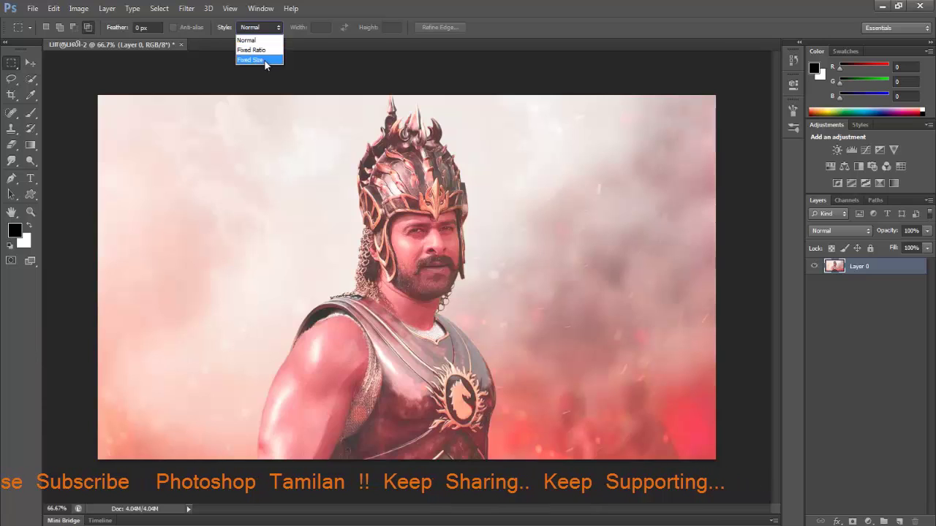
left_click(262, 60)
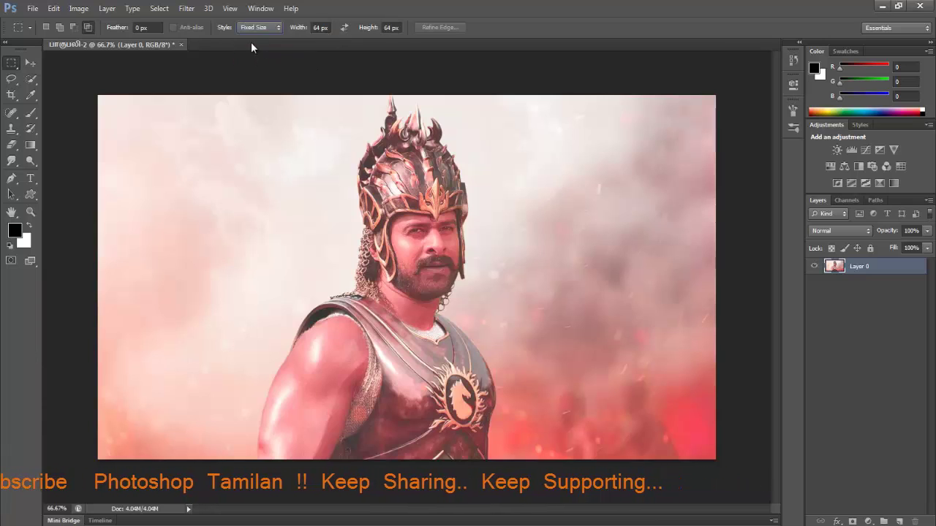
left_click(229, 249)
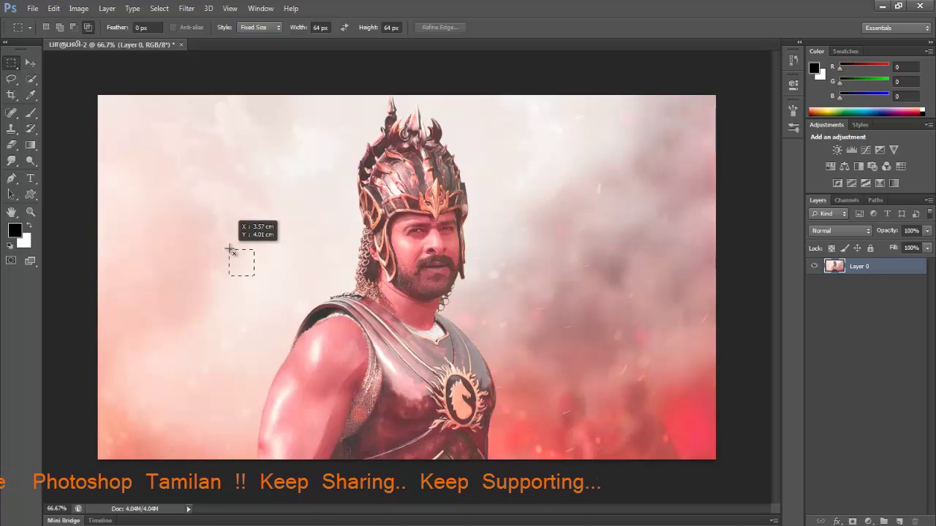
left_click(212, 188, "shift")
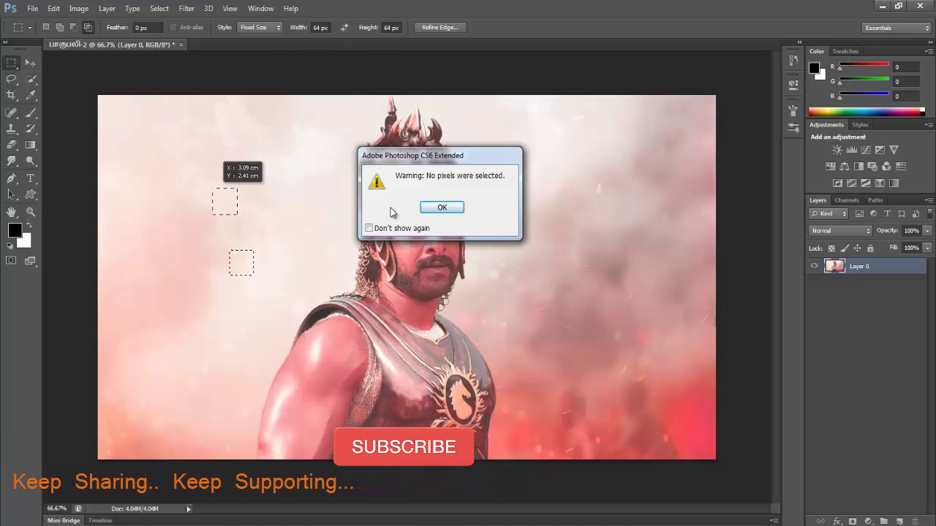
left_click(441, 208)
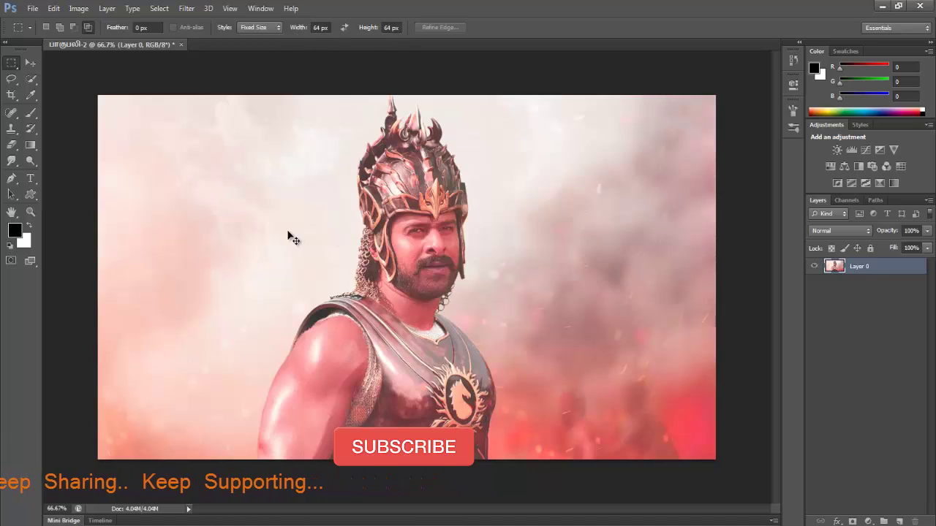
Switch to the Elliptical Marquee and practise drawing and clearing ellipses in the sky
right_click(10, 65)
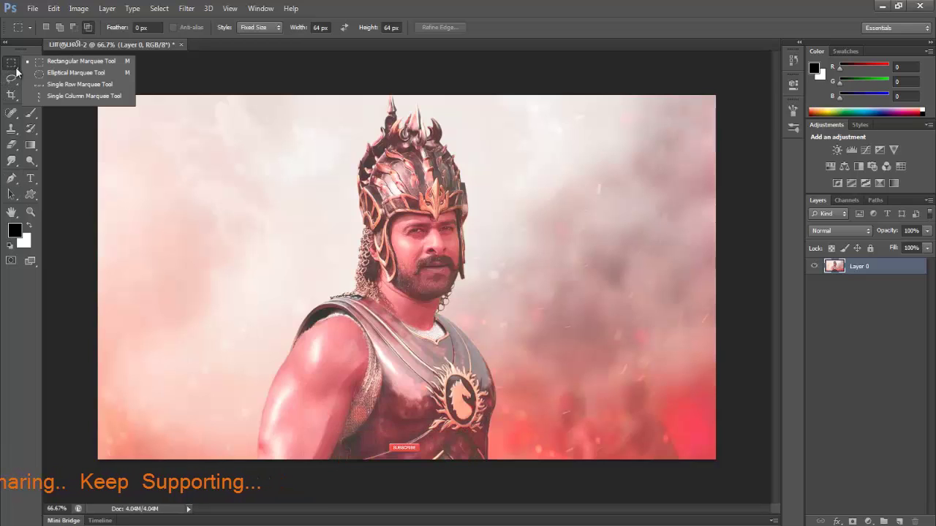
left_click(68, 73)
left_click_drag(144, 157, 253, 266)
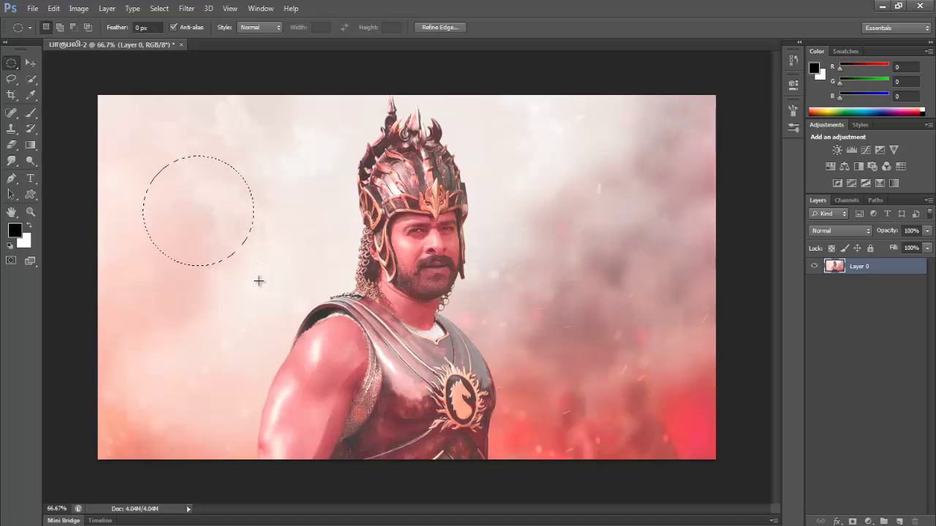
key("ctrl+d")
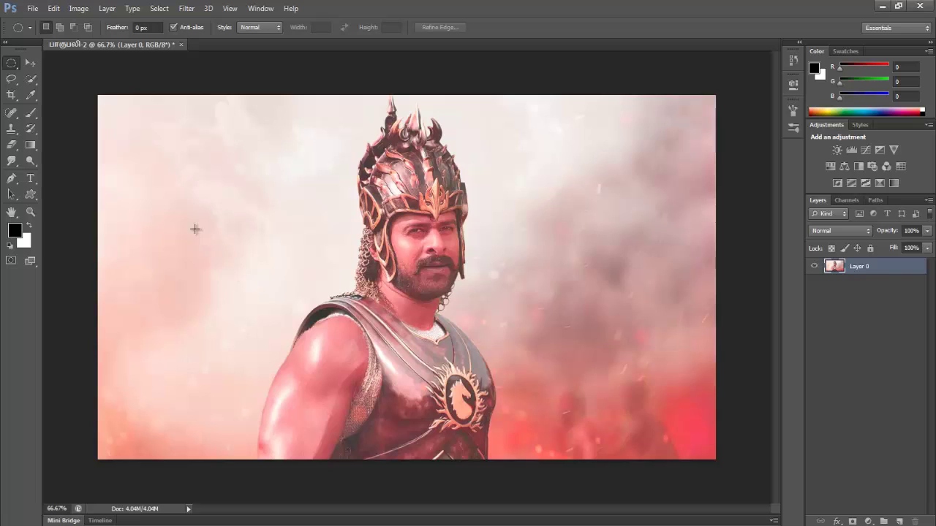
left_click_drag(149, 168, 285, 320)
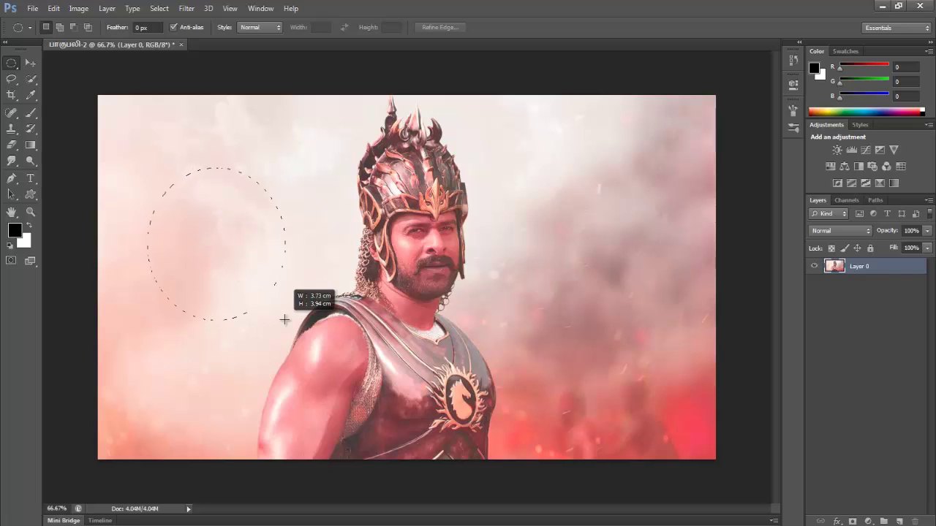
key("ctrl+d")
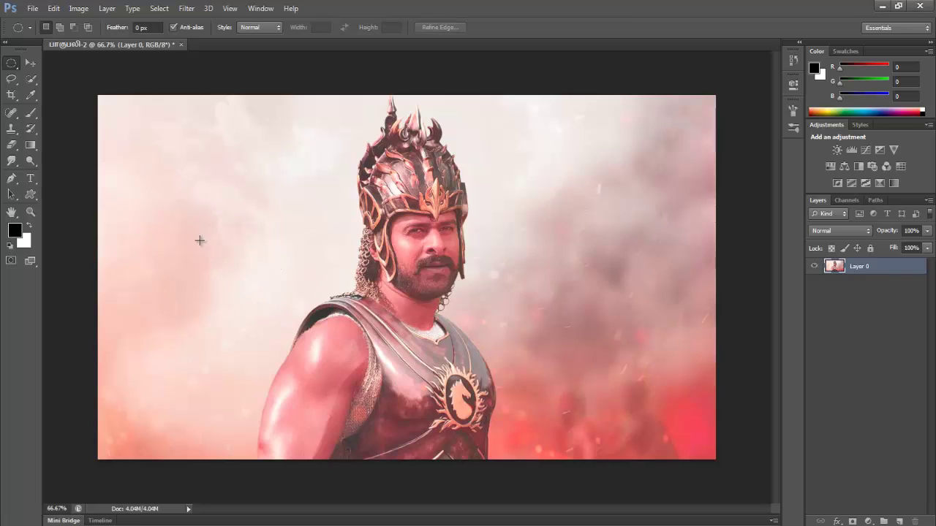
left_click_drag(157, 166, 253, 273)
key("ctrl+d")
Draw a circle, move it into the upper-left sky, and delete its pixels
left_click_drag(206, 219, 354, 395)
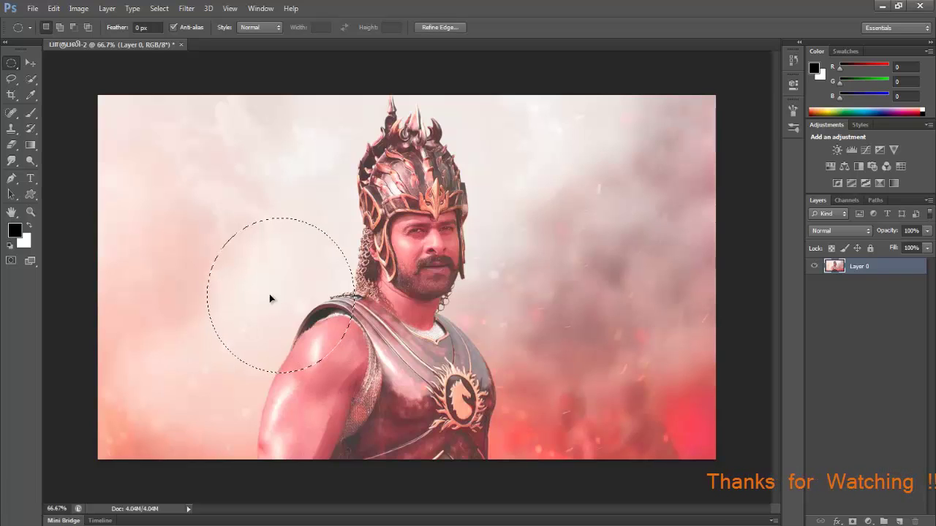
left_click_drag(271, 296, 210, 232)
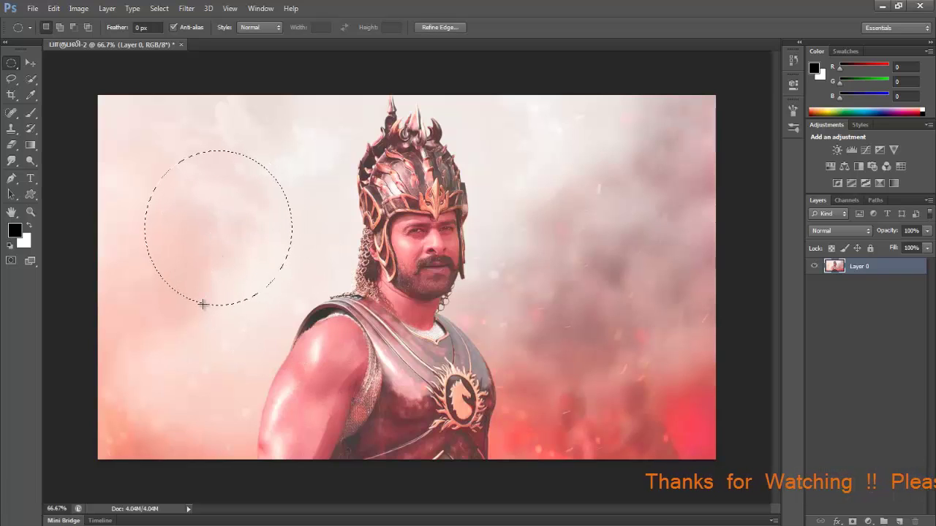
key("Delete")
Zoom in on the hole's hard edge, fit the image on screen, then undo the deletion
key("ctrl+d")
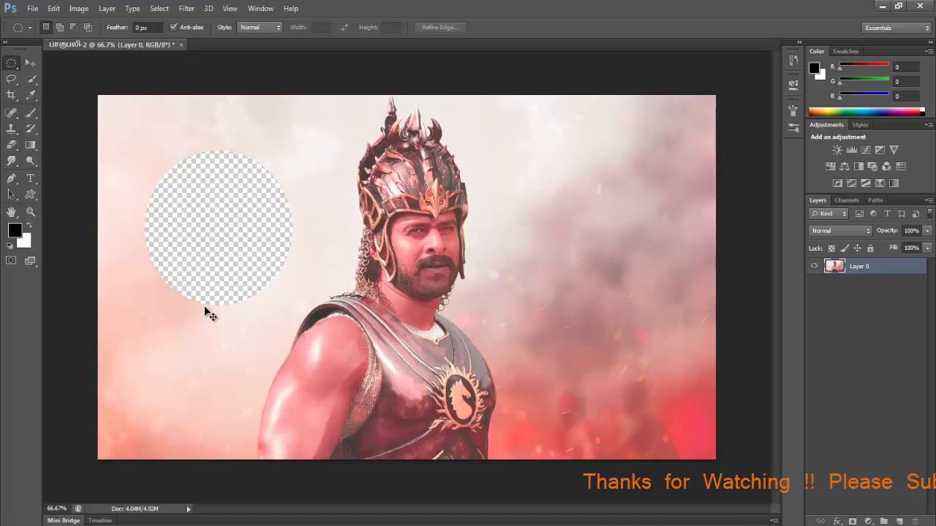
key("z")
left_click_drag(136, 267, 213, 338)
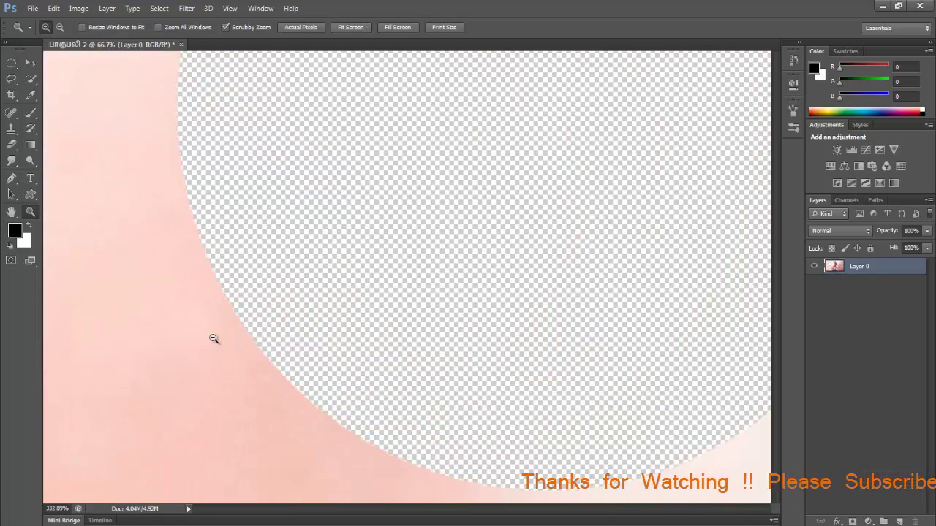
key("ctrl+0")
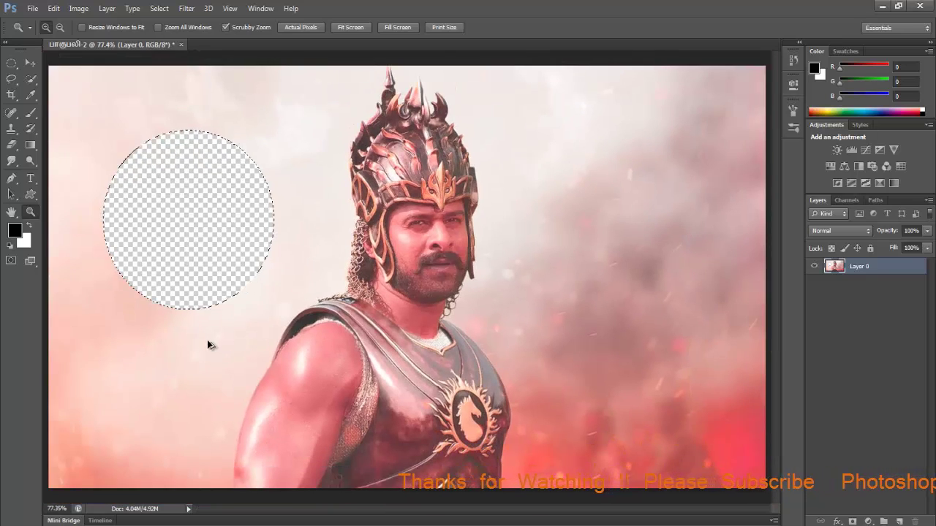
key("ctrl+alt+z")
key("ctrl+alt+z")
key("ctrl+d")
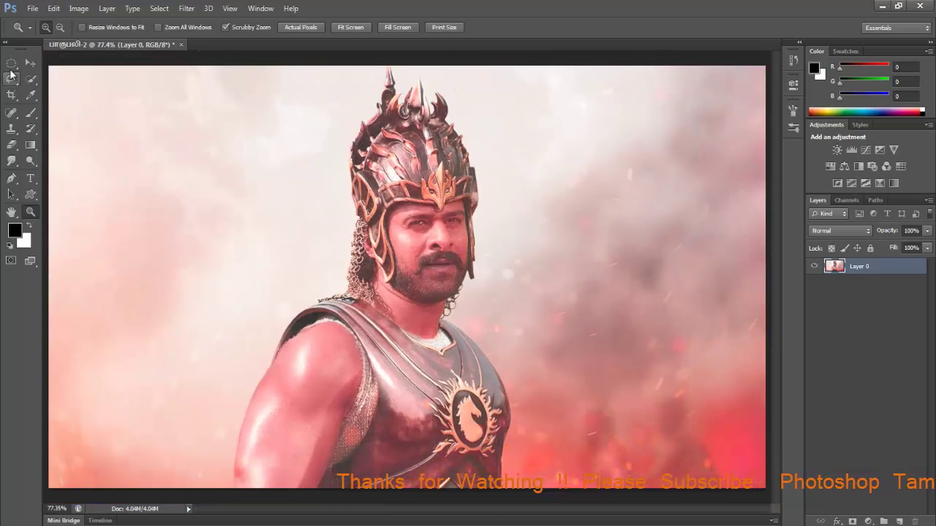
With the Elliptical Marquee, select a roughly 3.1 cm circle of sky left of the helmet
left_click_drag(10, 63, 67, 76)
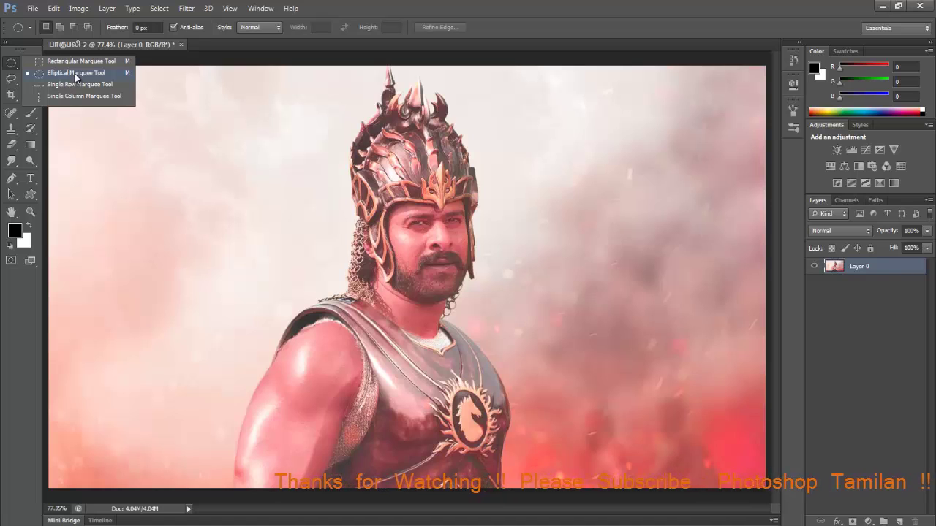
left_click(74, 73)
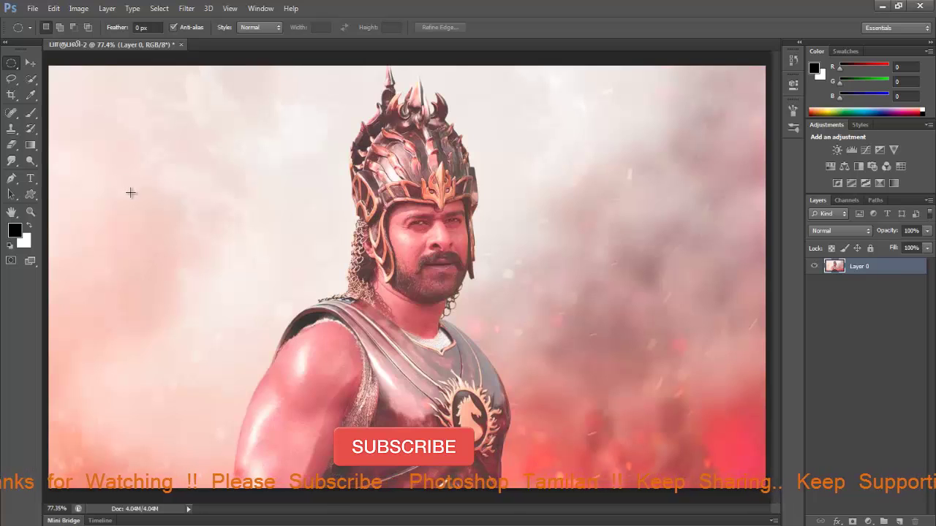
right_click(11, 64)
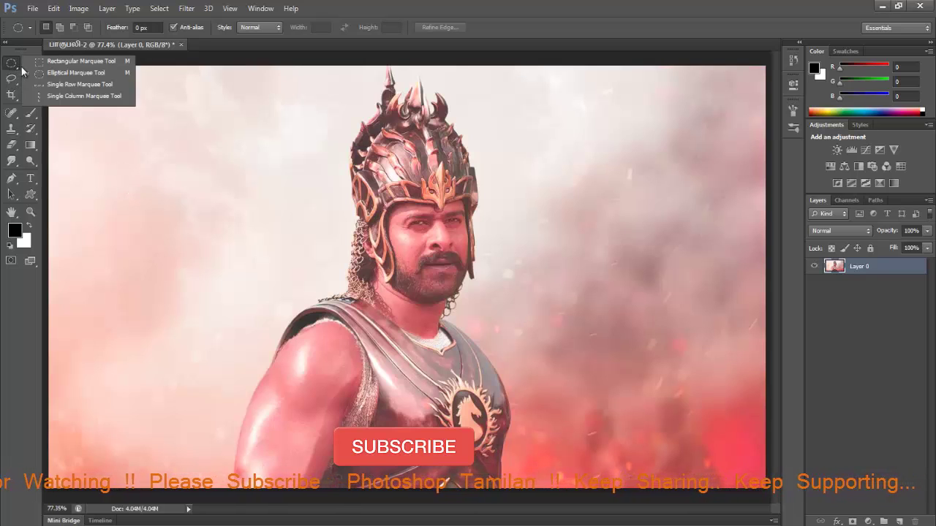
left_click(58, 76)
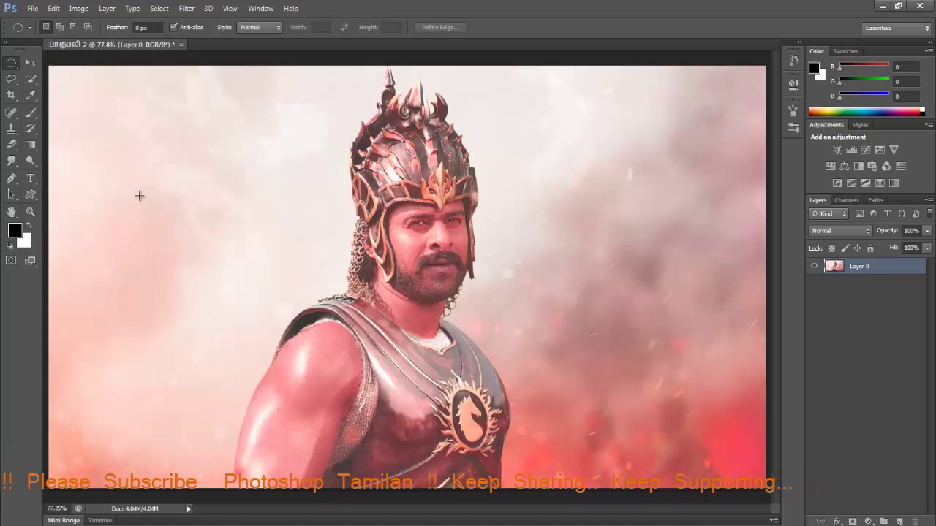
left_click_drag(134, 165, 264, 326)
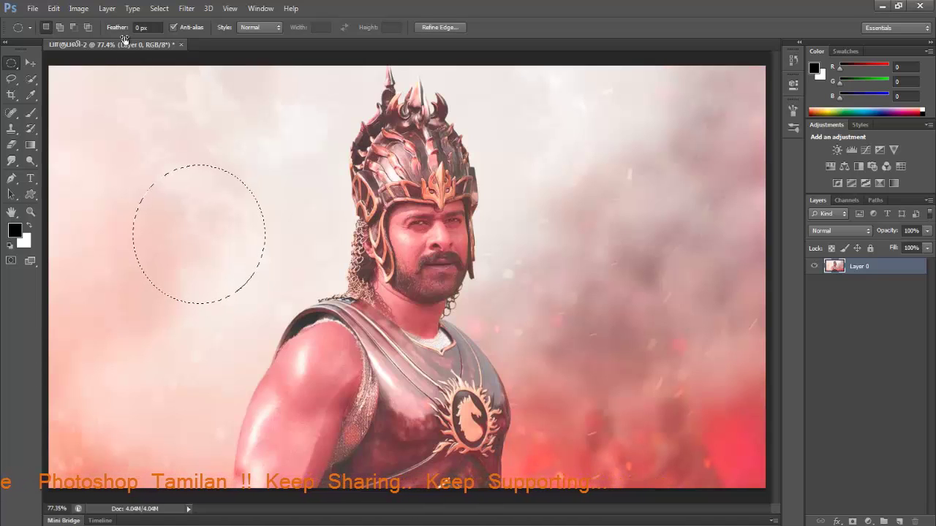
Set feather to 20 px and delete the circled sky
left_click(148, 27)
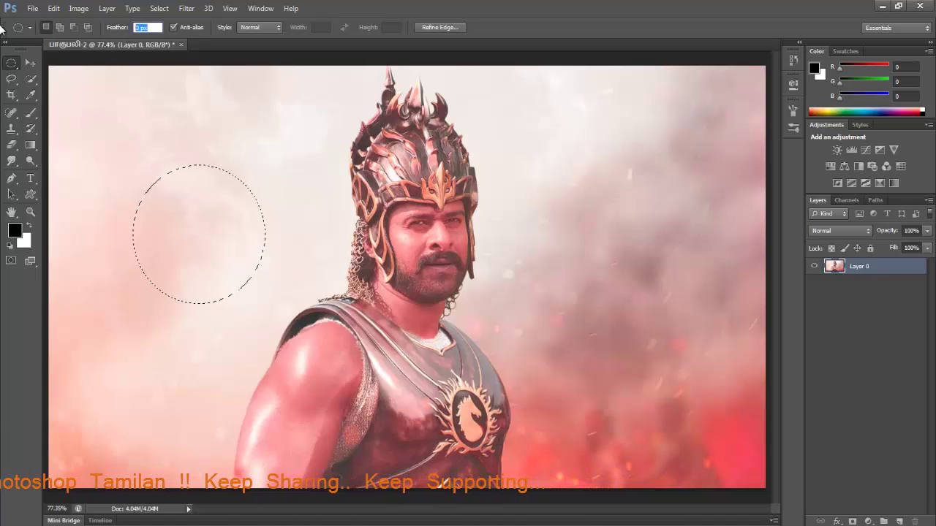
type("20")
key("Return")
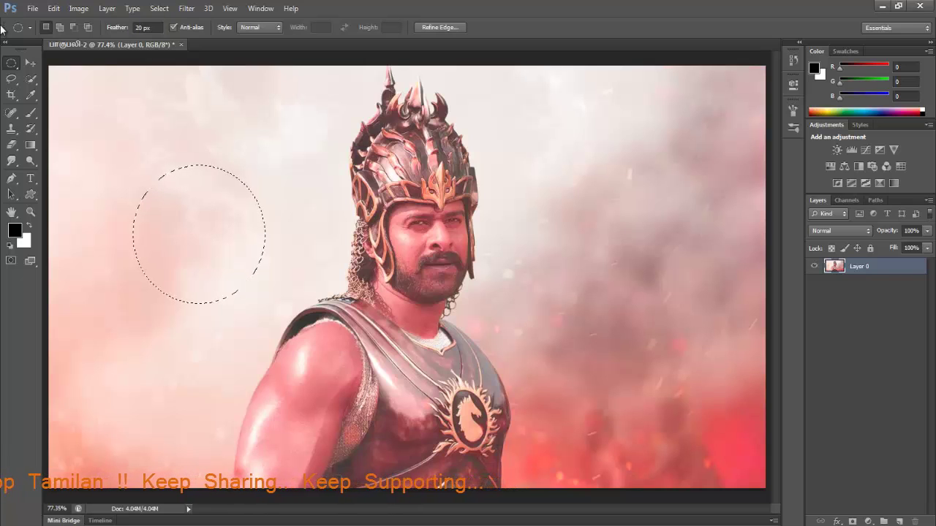
key("Delete")
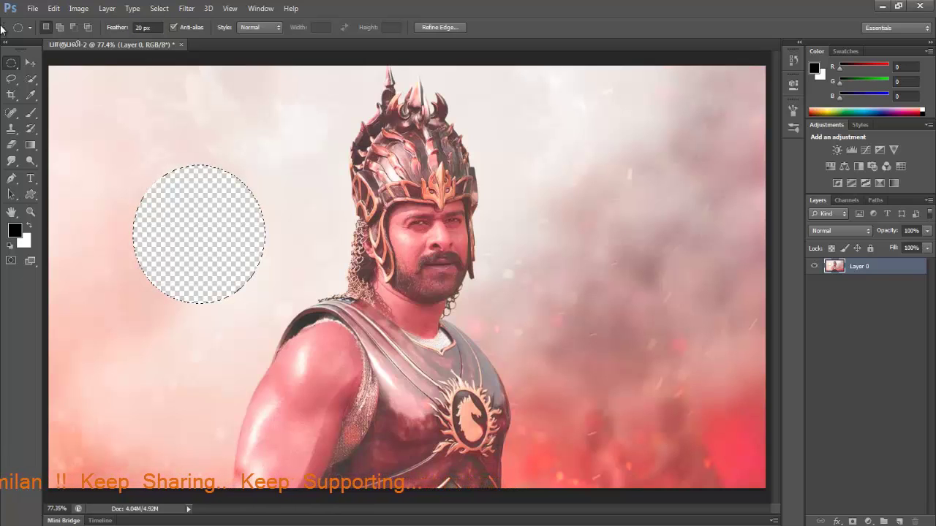
Zoom in on the soft-edged hole, fit on screen, deselect, and undo the deletion
key("z")
mouse_move(111, 208)
left_mouse_down()
mouse_move(171, 297)
mouse_move(243, 338)
left_mouse_up()
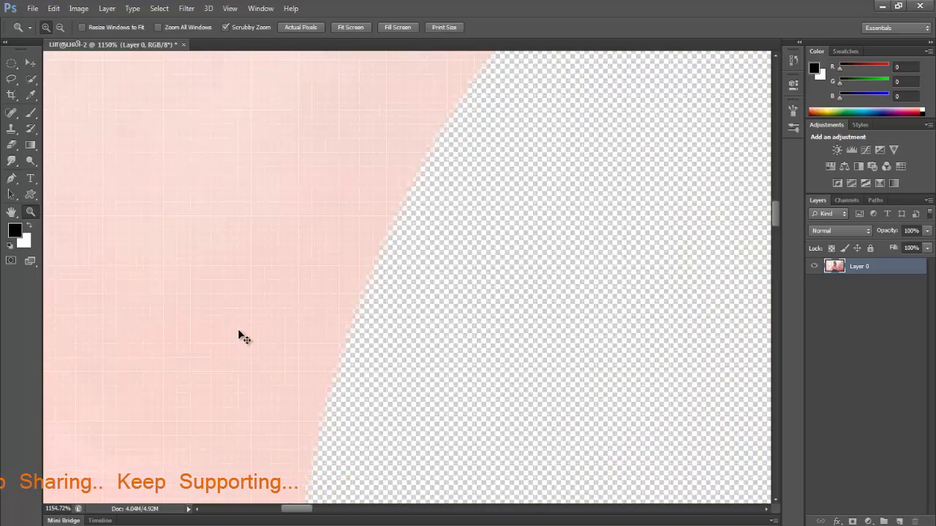
key("ctrl+0")
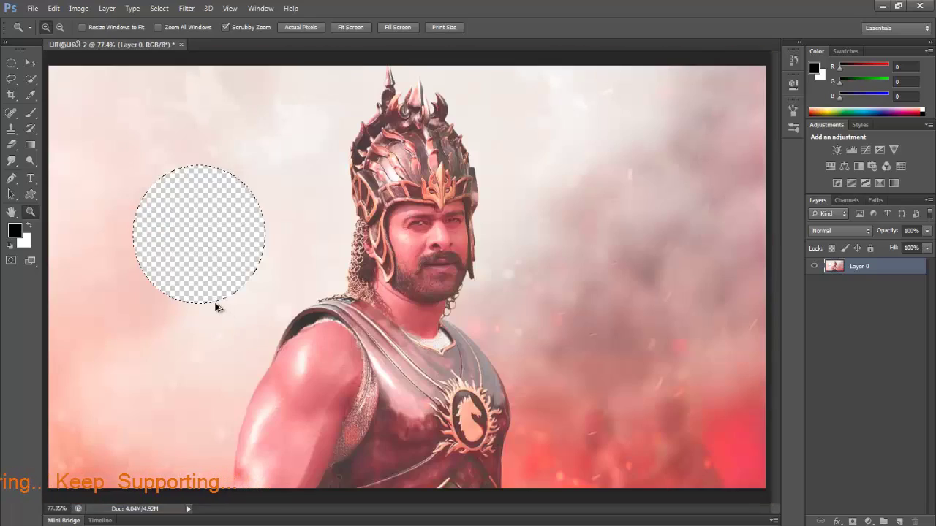
key("ctrl+d")
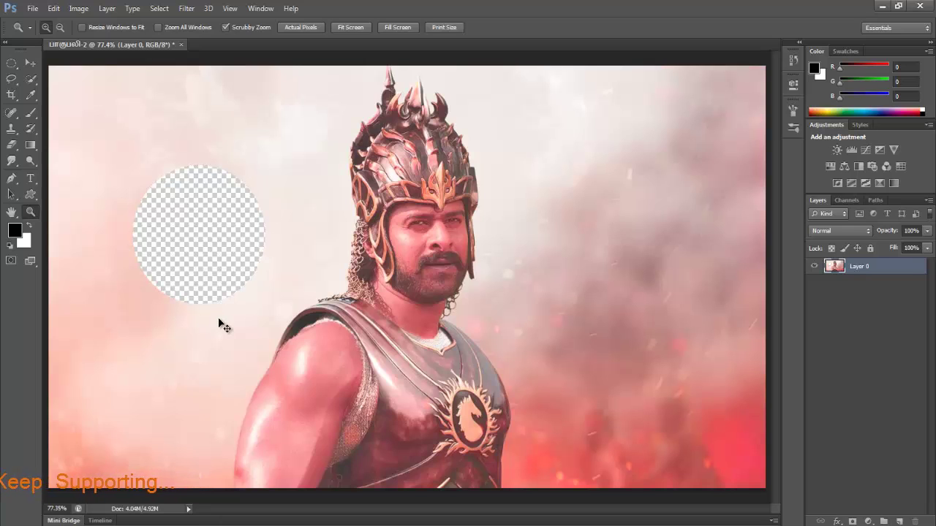
key("ctrl+alt+z")
key("ctrl+alt+z")
key("ctrl+alt+z")
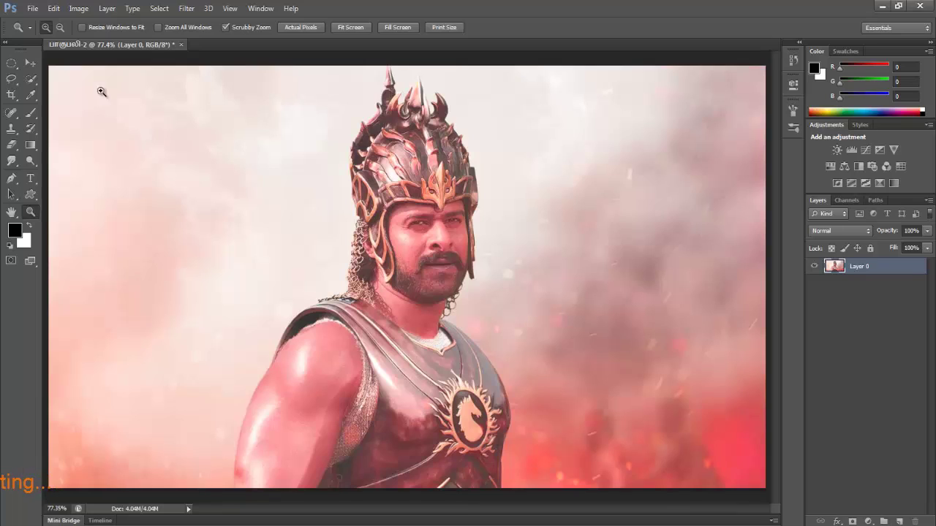
Choose the Elliptical Marquee Tool from the marquee flyout, keeping the 20 px feather
left_click_drag(11, 63, 49, 61)
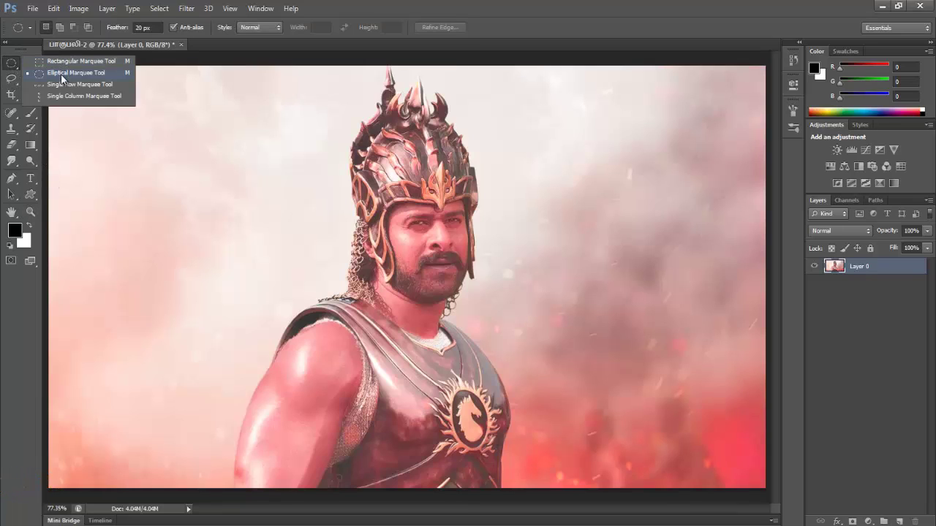
left_click(61, 74)
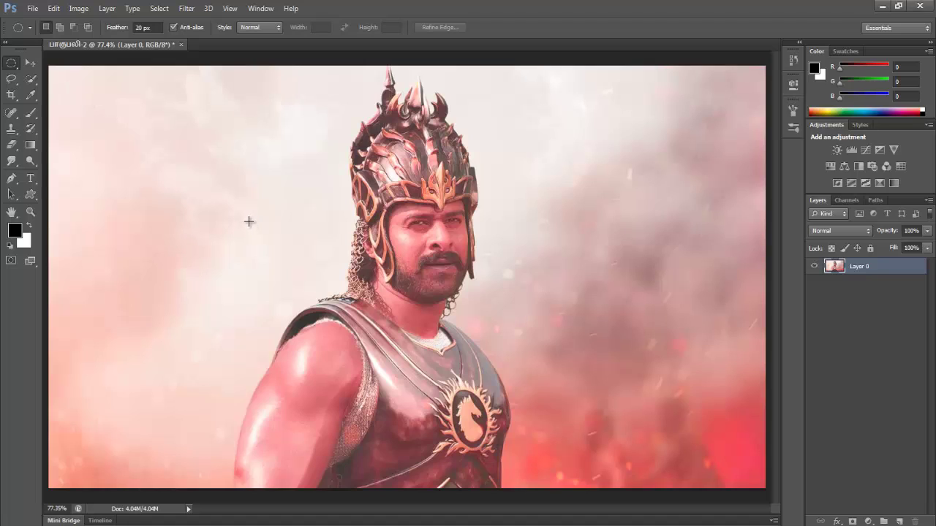